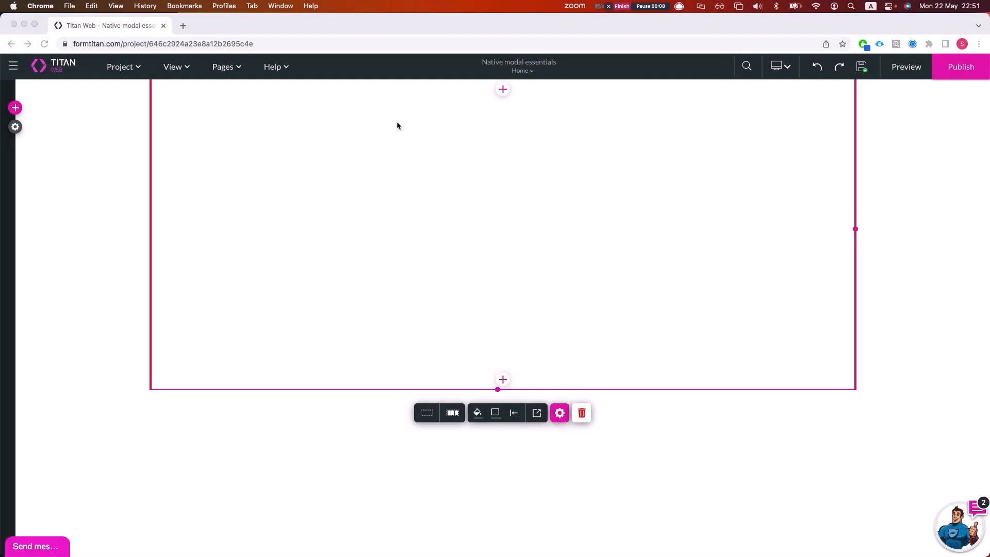
- Search the elements for "mo" and place a Modal element on the page
left_click(16, 108)
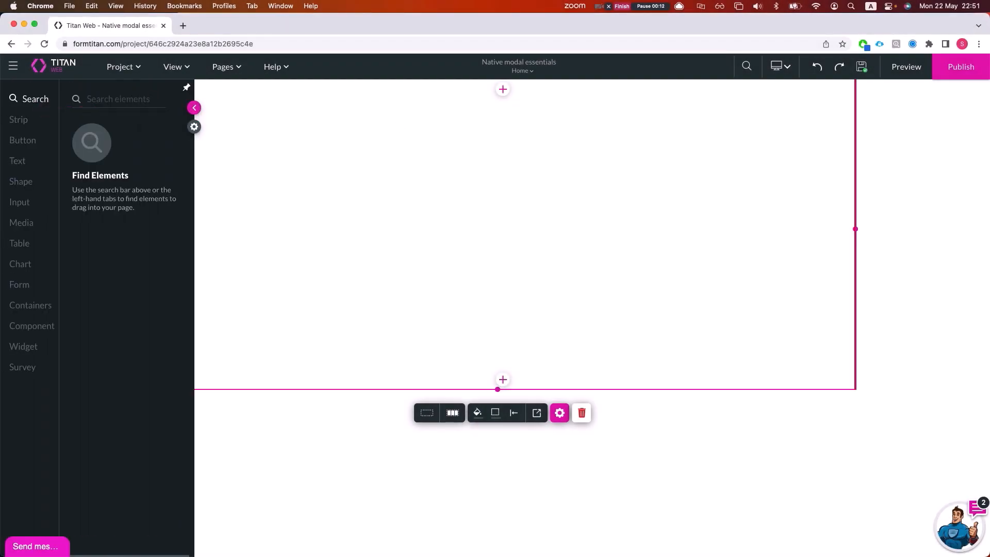
type("mo")
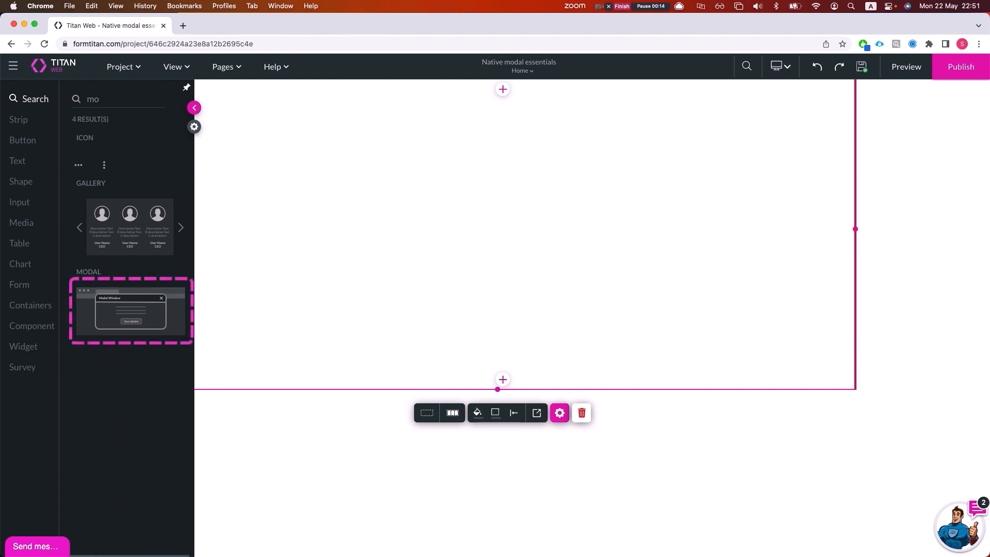
left_click_drag(128, 340, 421, 265)
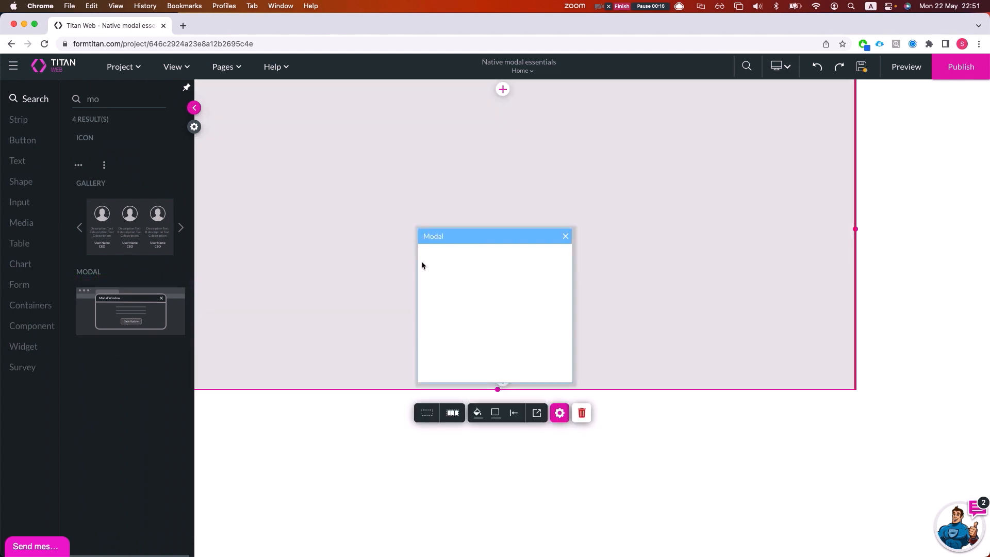
- Look at the Modal section of the project's Site Menus, where modals are managed and added
left_click(241, 67)
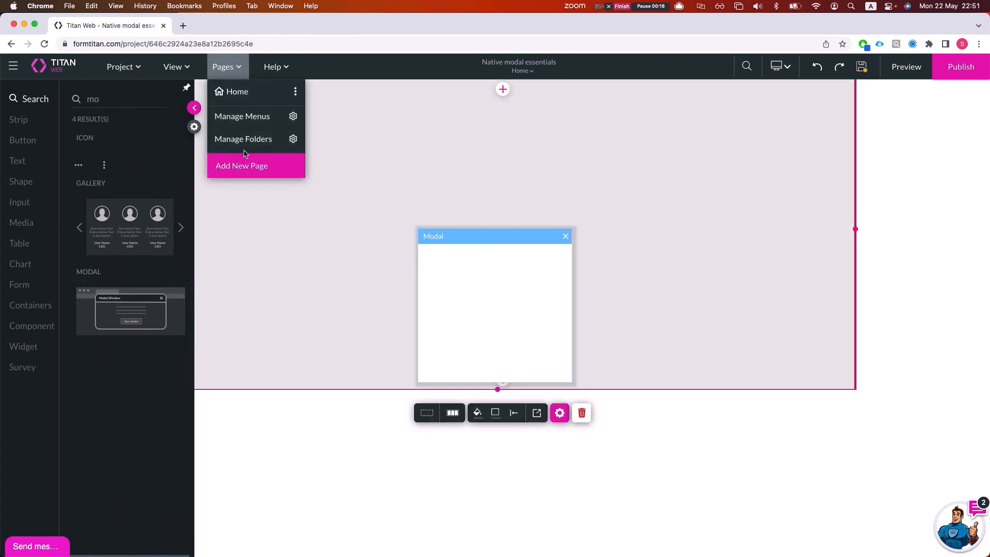
left_click(248, 117)
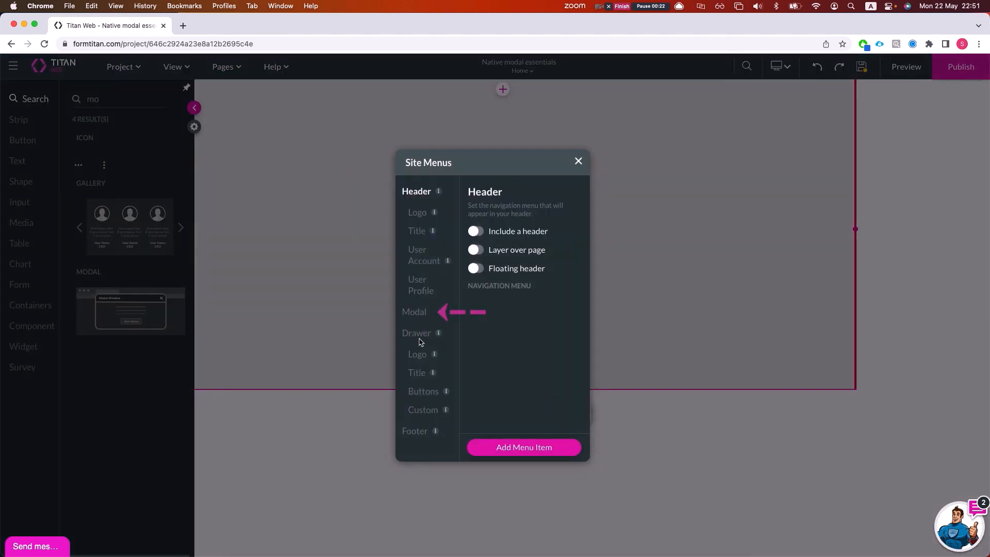
left_click(421, 319)
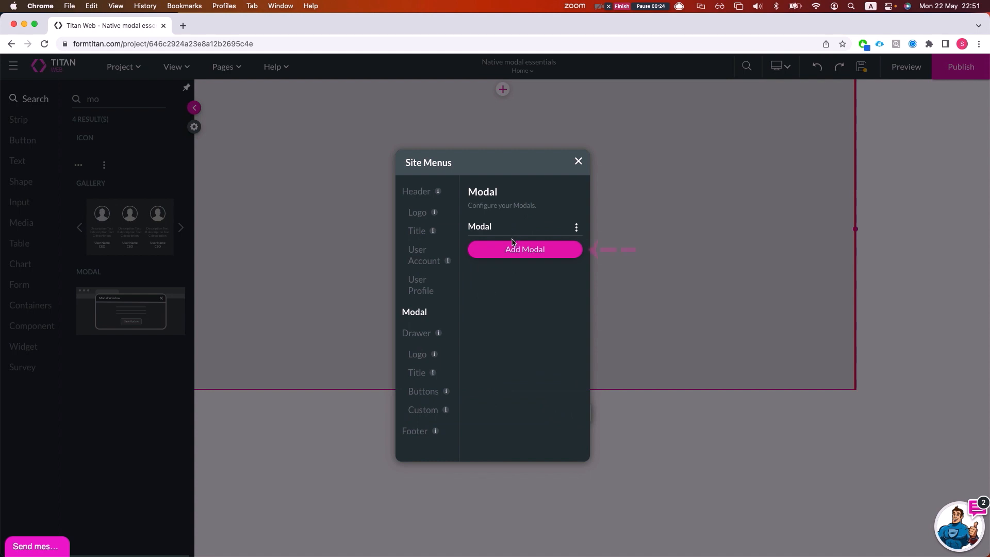
left_click(576, 160)
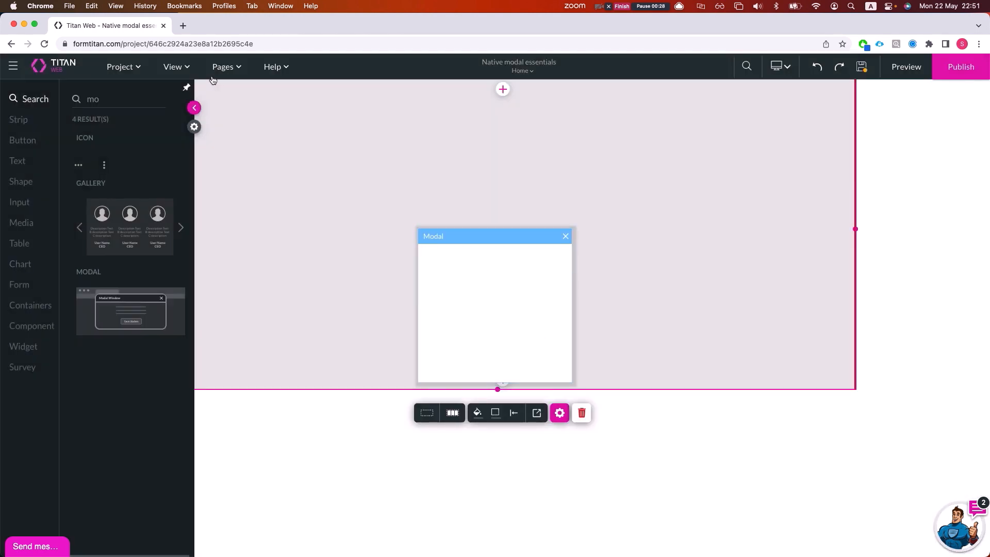
- Close the modal on the canvas and display it again through the Layer List
left_click(566, 236)
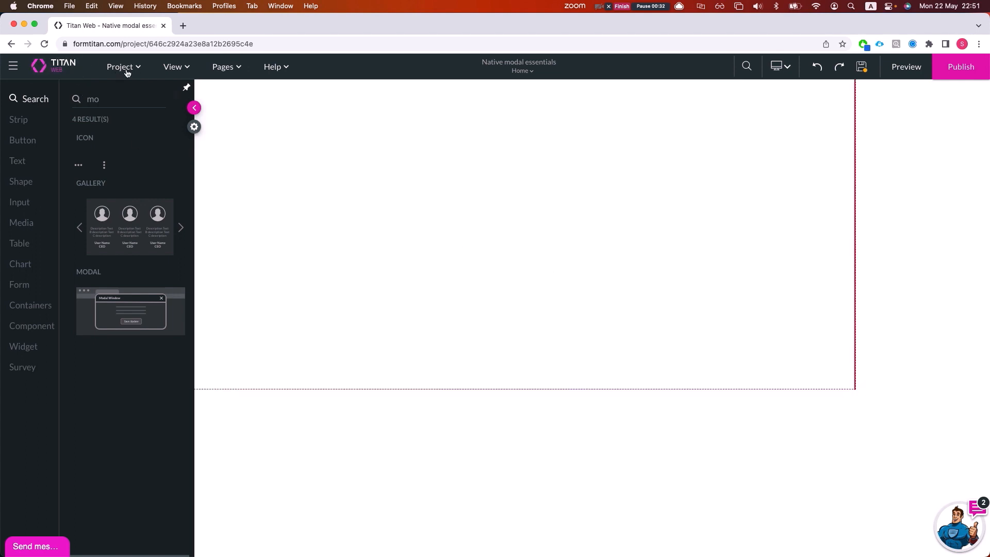
left_click(176, 67)
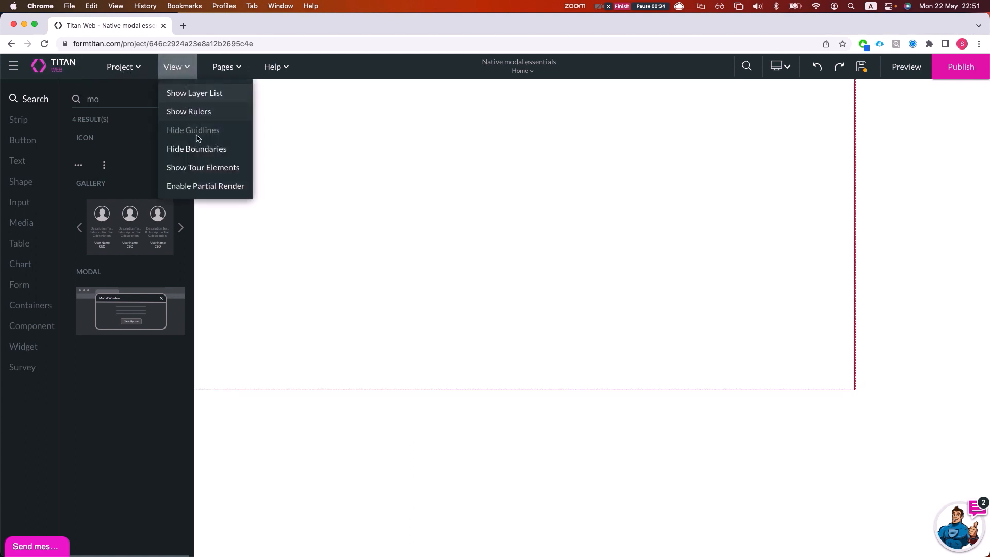
left_click(195, 93)
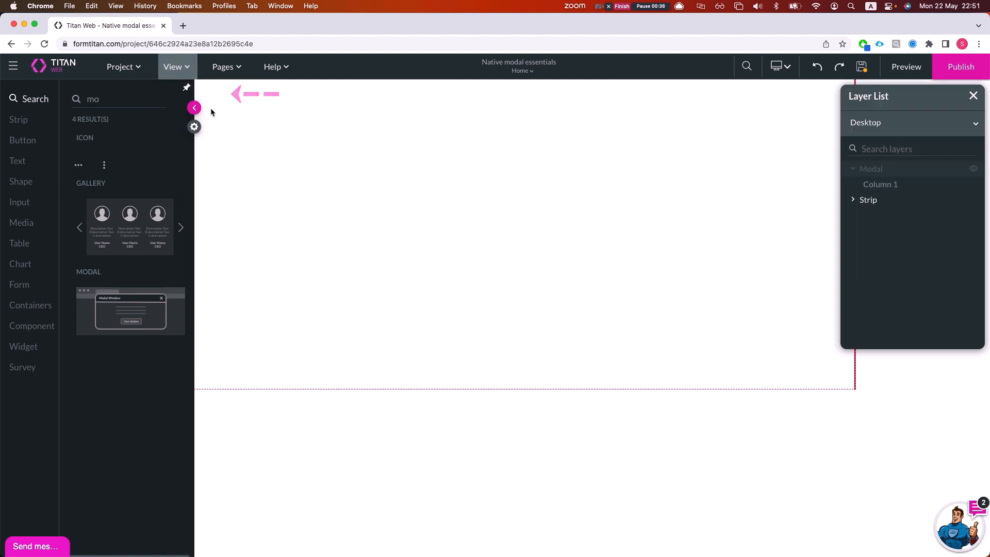
left_click(973, 168)
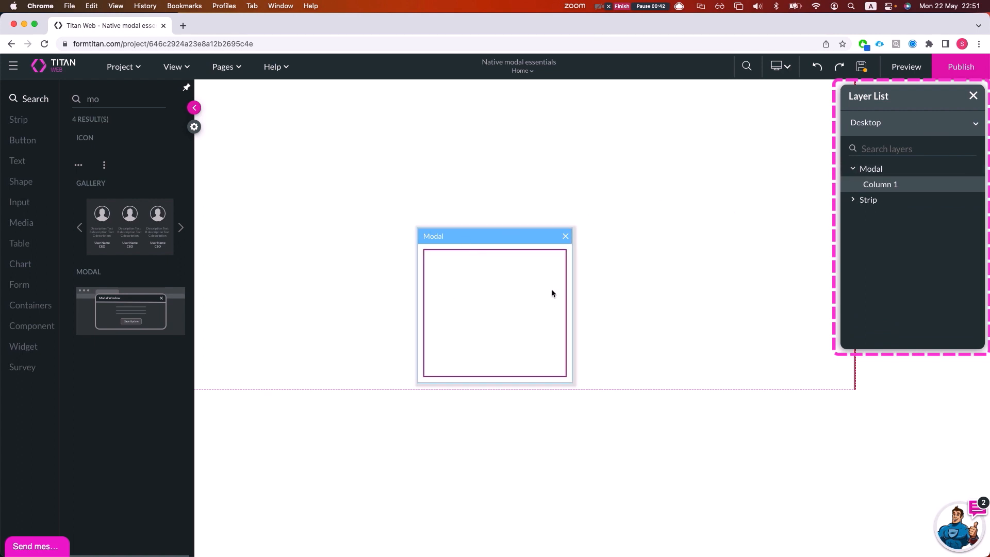
- Hide the modal through the Layer List and preview the page, returning to the project editor
left_click(972, 169)
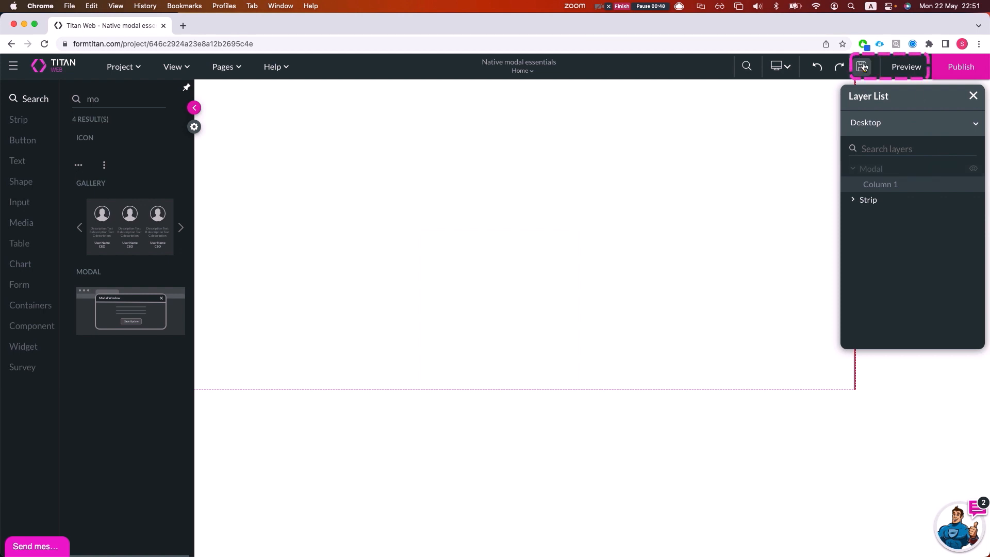
left_click(899, 68)
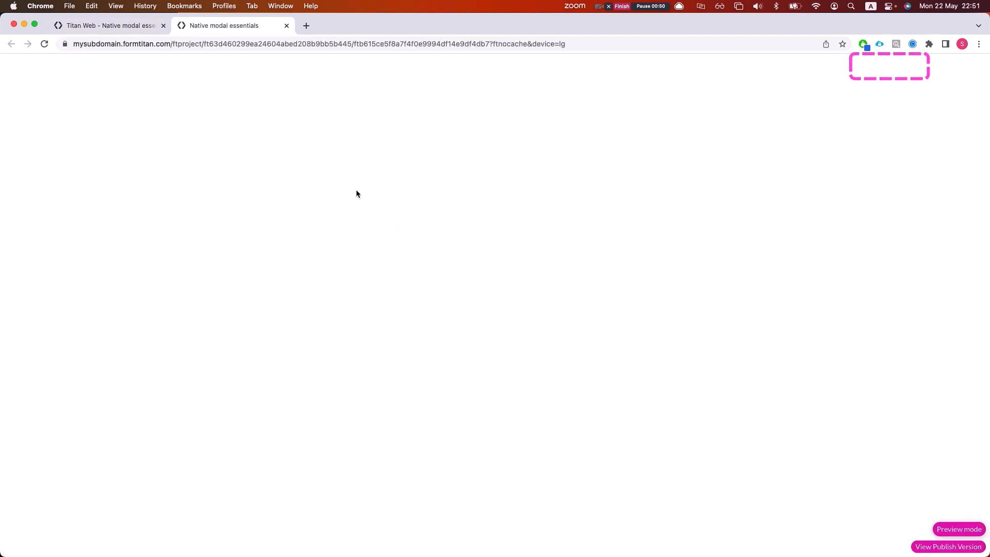
left_click(135, 27)
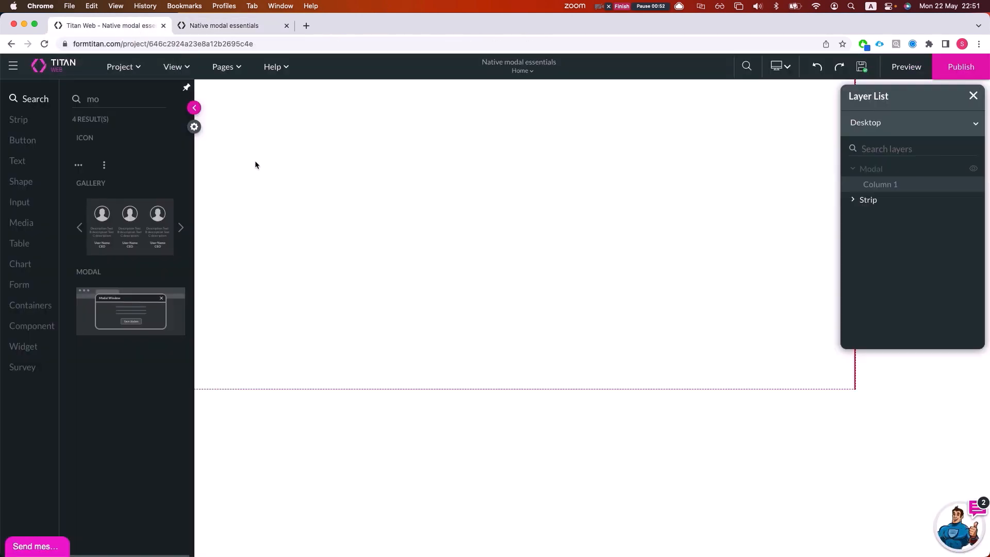
- Show the modal on the canvas again and enlarge it in both width and height
left_click(973, 169)
left_click(573, 382)
left_click_drag(573, 382, 634, 418)
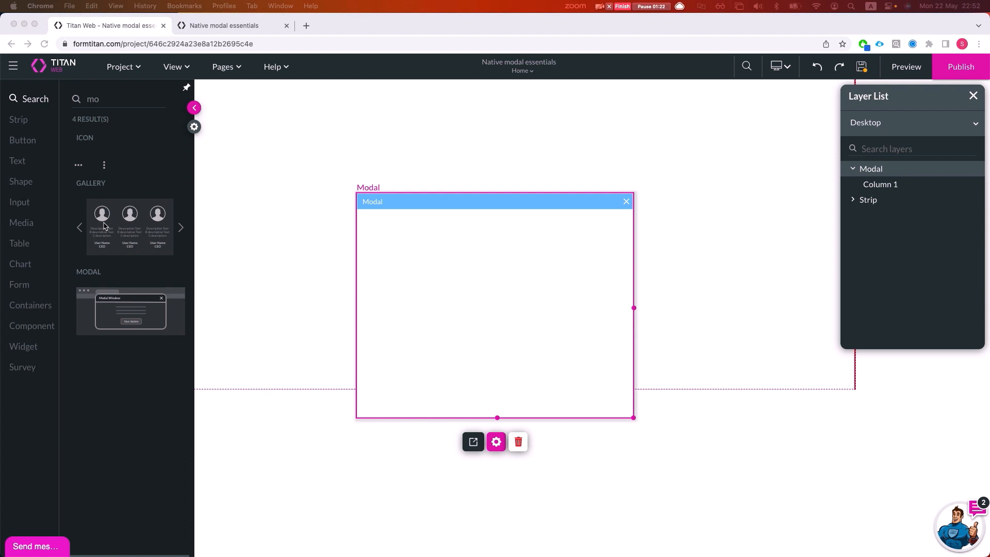
- Try the Top left position in the modal's content settings and restore Center
left_click(496, 441)
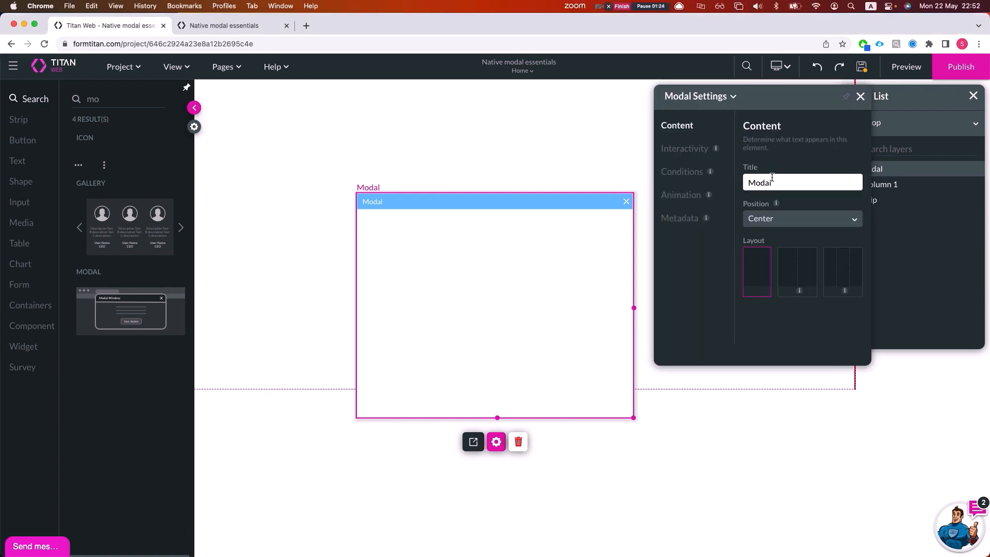
left_click(774, 219)
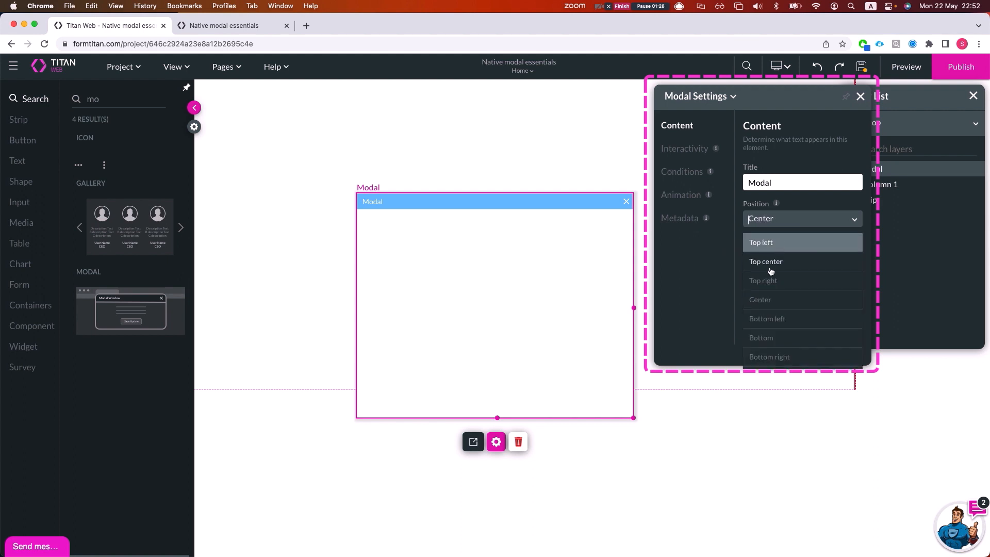
left_click(725, 268)
left_click(773, 222)
left_click(776, 242)
left_click(779, 222)
left_click(778, 299)
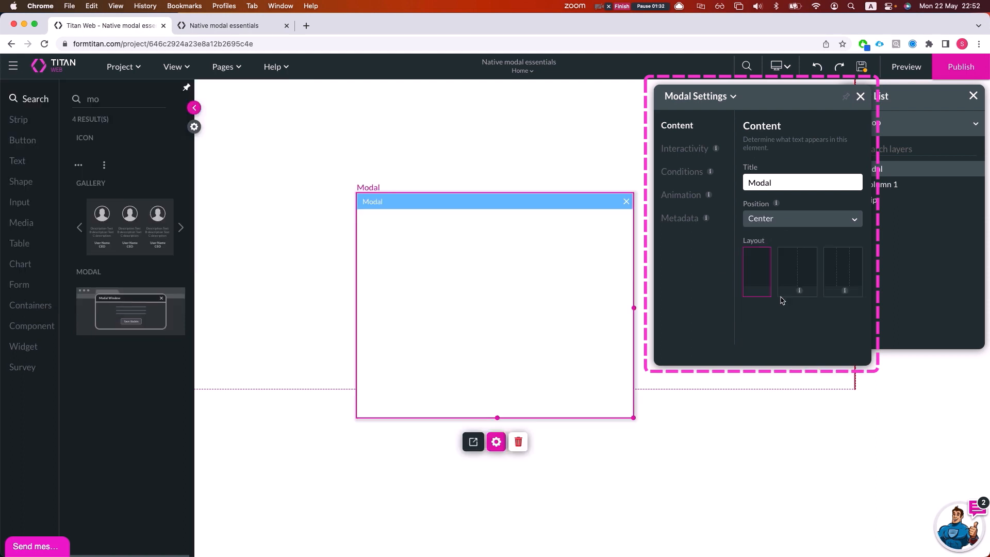
- Try the two-column and three-column layouts for the modal and return to the single-column layout
left_click(794, 280)
left_click(839, 283)
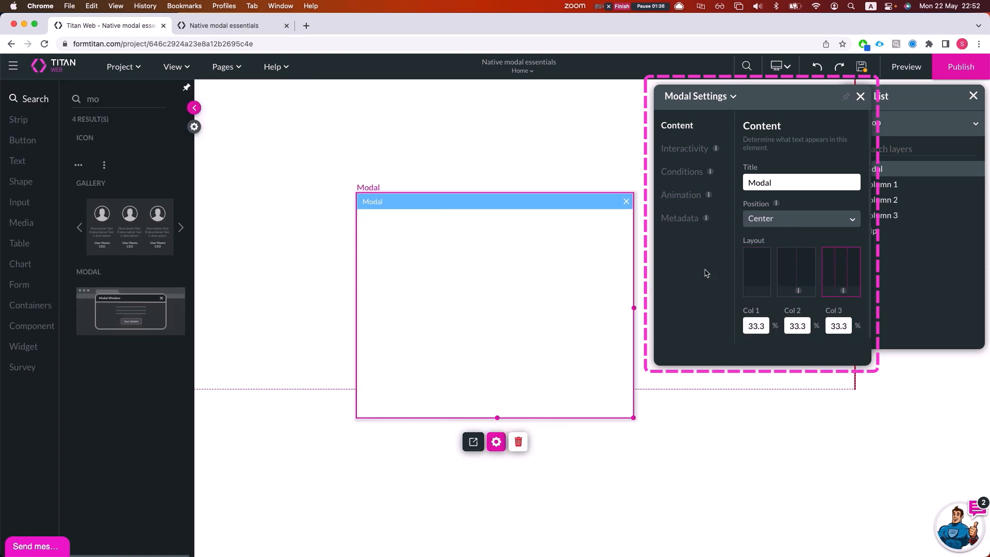
left_click(756, 268)
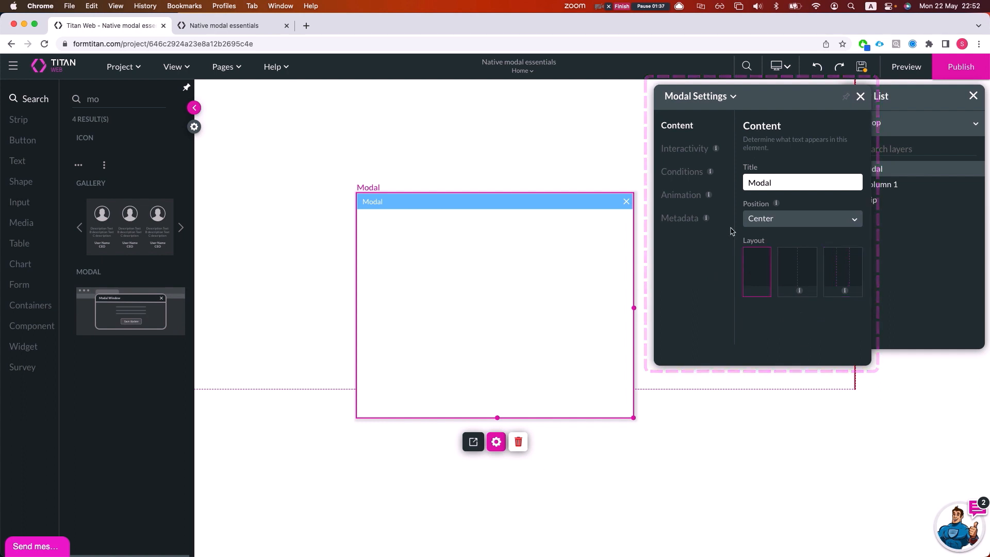
- Examine the modal's interactivity settings, including the action flows for OnClose and OnOpen
left_click(687, 150)
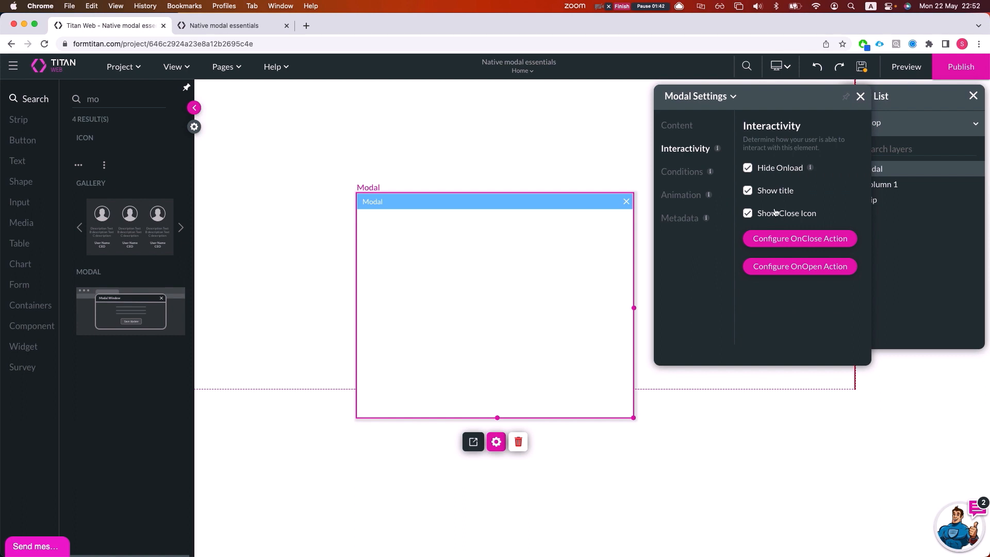
left_click(747, 168)
left_click(789, 243)
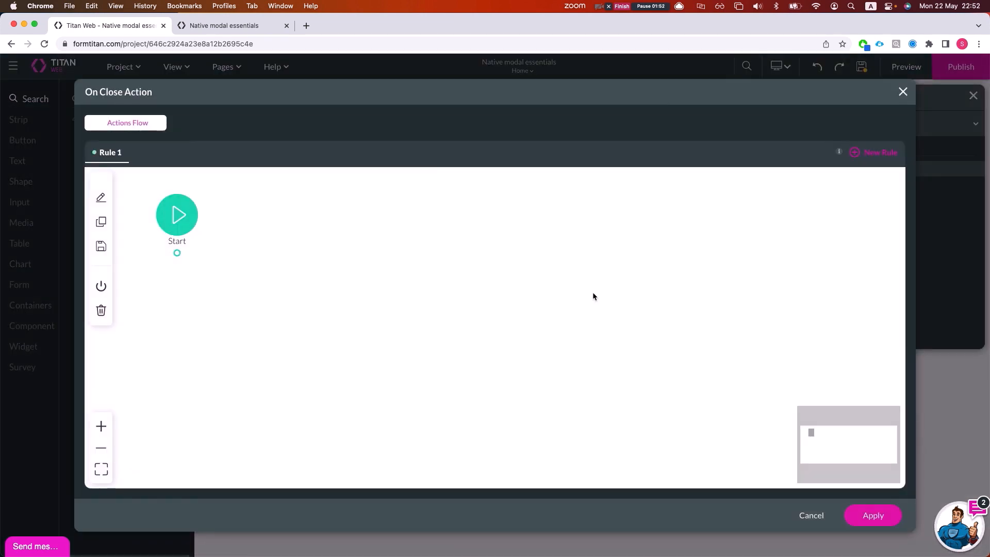
left_click(909, 90)
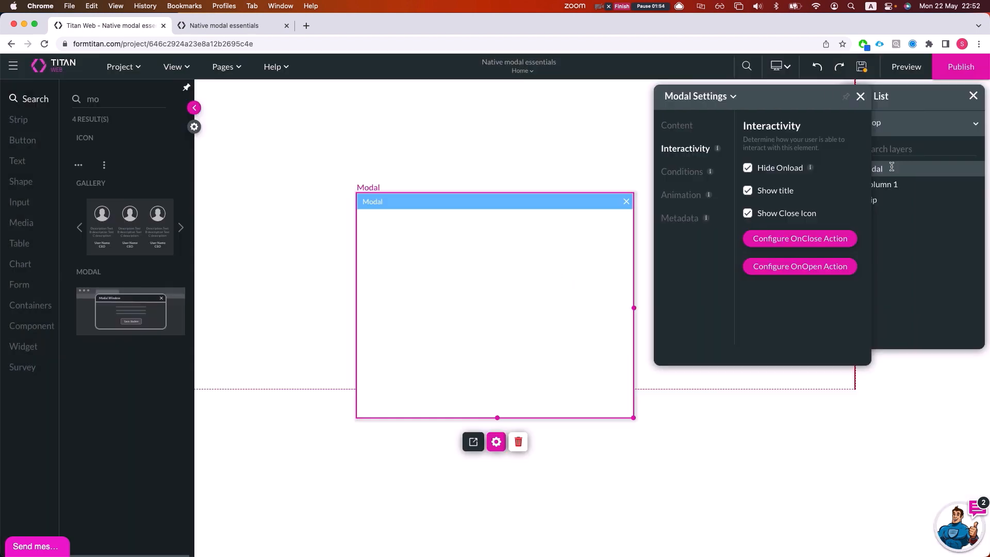
left_click(785, 272)
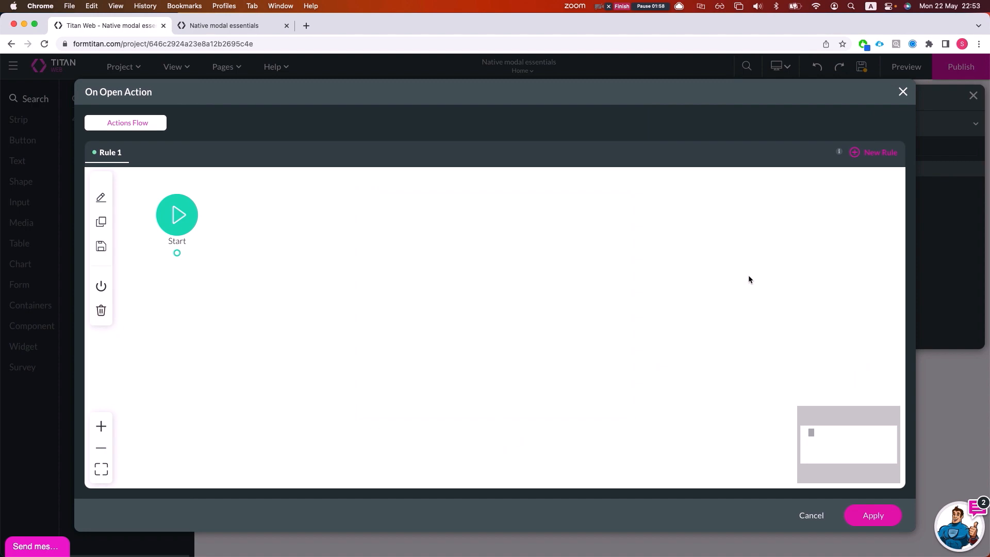
left_click(902, 91)
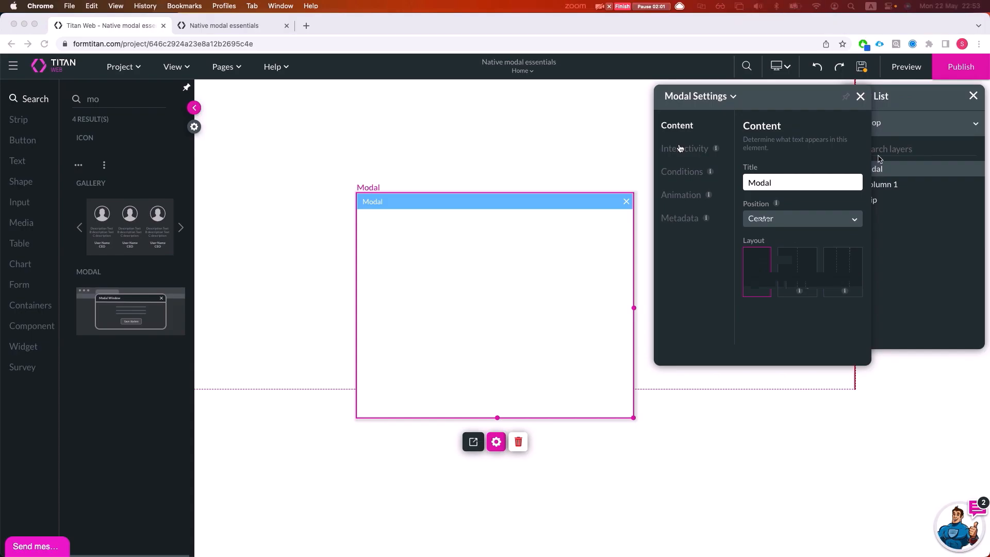
- Change the modal's title to "My modal" in its content settings
left_click(680, 148)
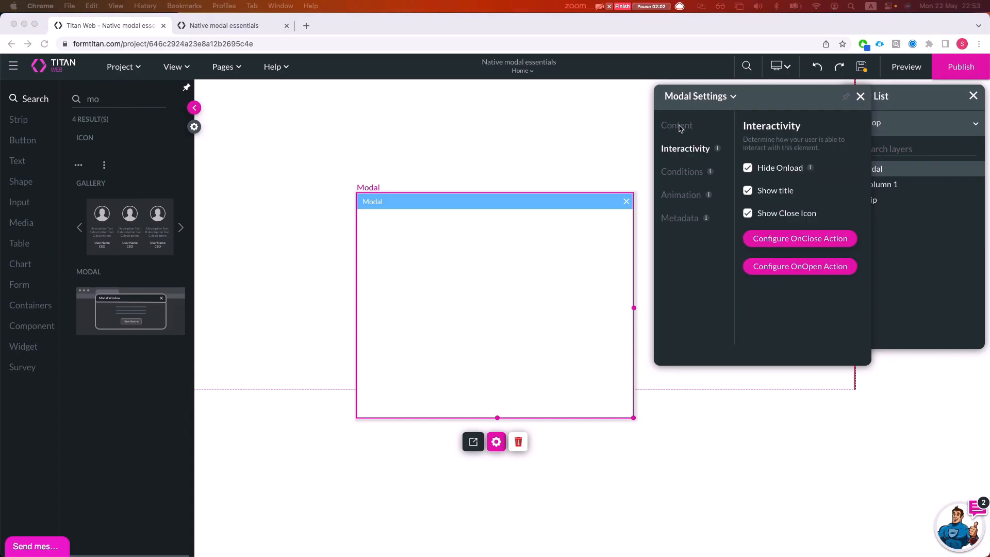
left_click(681, 126)
double_click(763, 183)
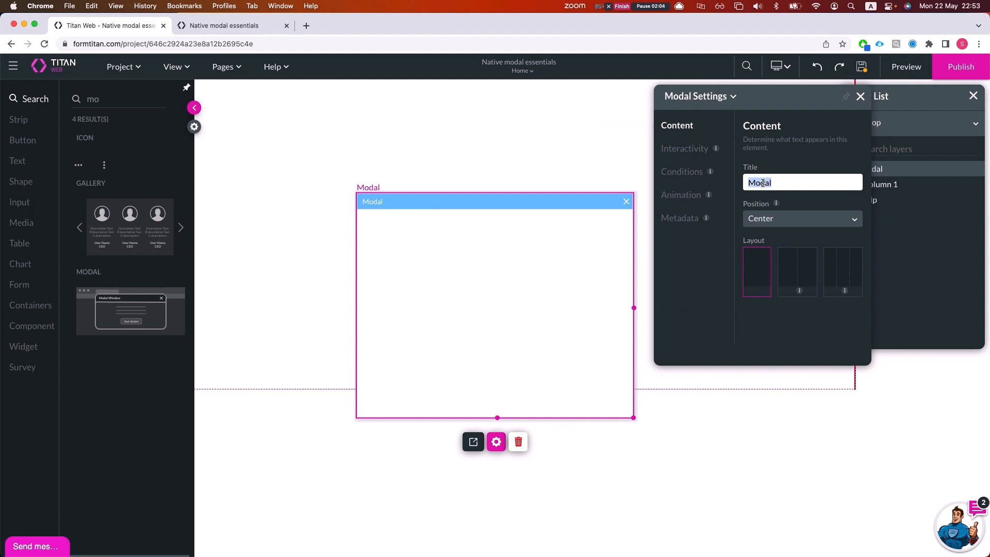
type("My mo")
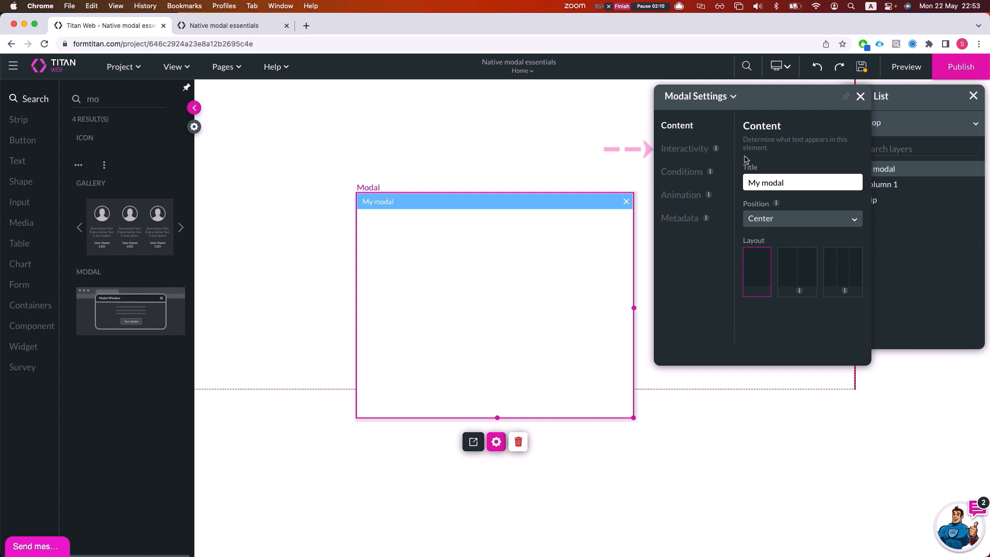
- Try turning off Show title in the modal's interactivity settings and turn it back on
left_click(691, 152)
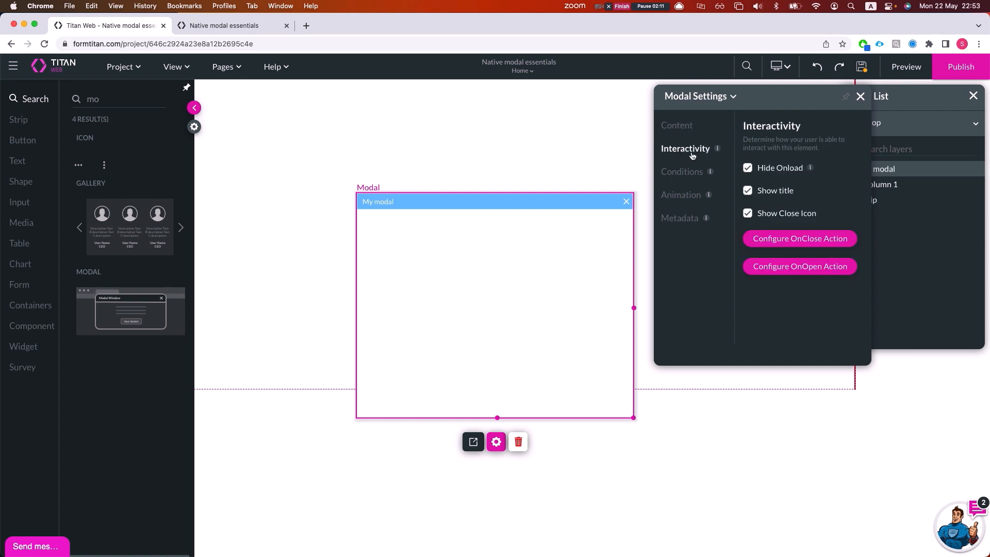
left_click(747, 192)
left_click(747, 193)
- Examine the styling options available for the modal, its column and its title
left_click(472, 443)
left_click(473, 442)
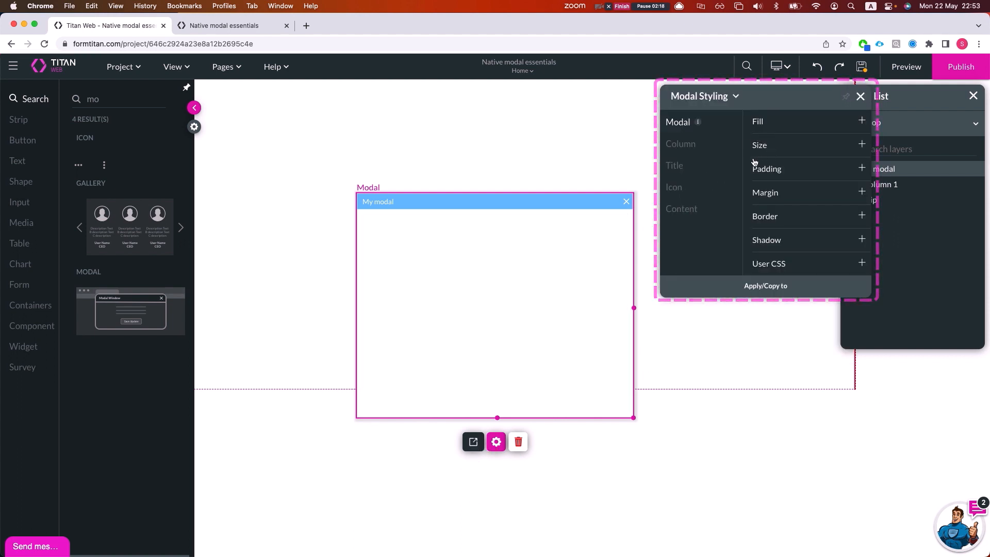
left_click(680, 145)
left_click(684, 125)
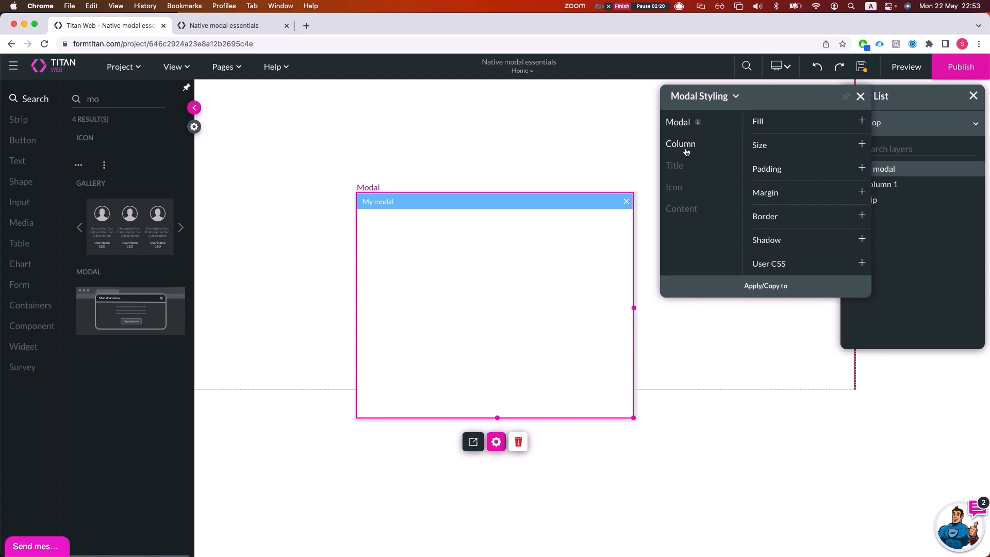
left_click(695, 170)
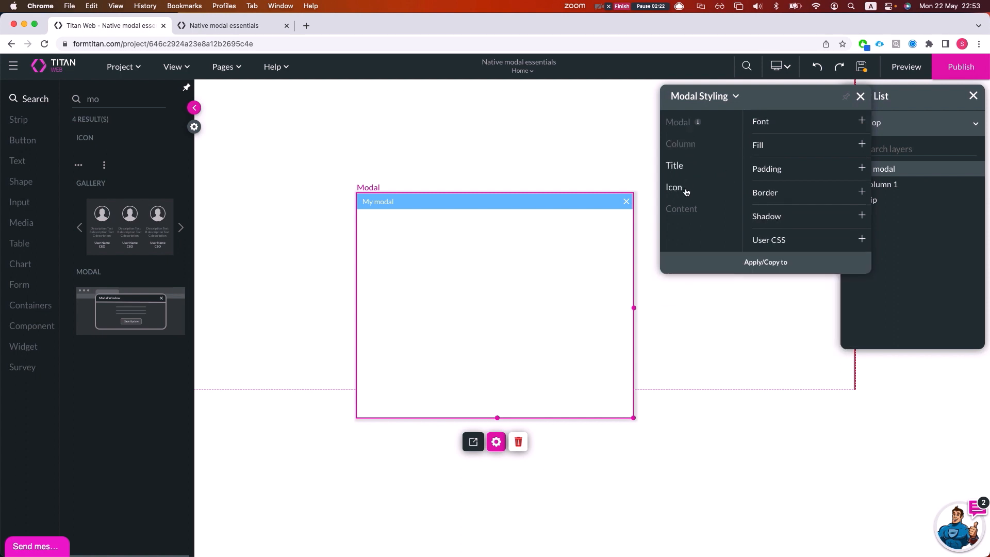
left_click(401, 299)
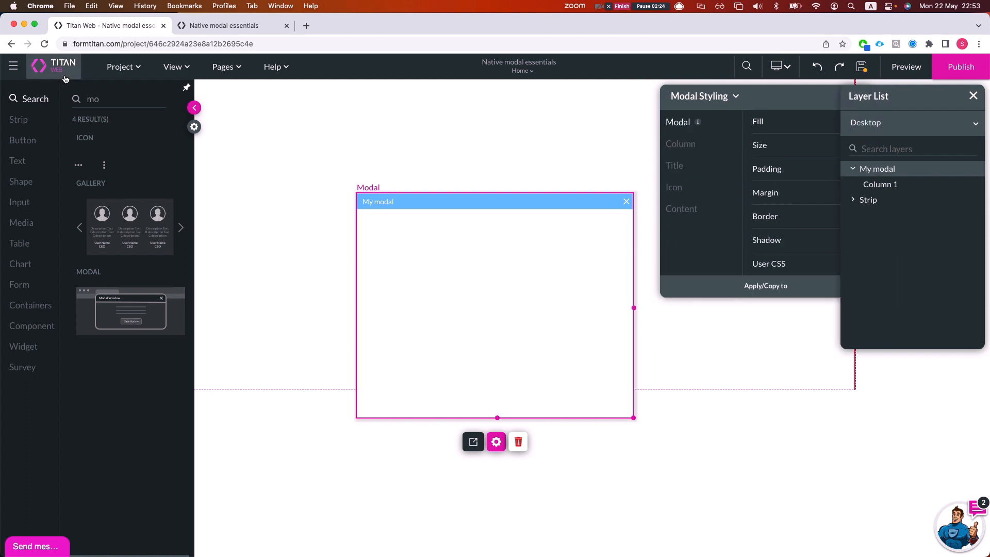
- Search the elements for "text" and place a Text Field inside the modal's column
double_click(115, 101)
type("text")
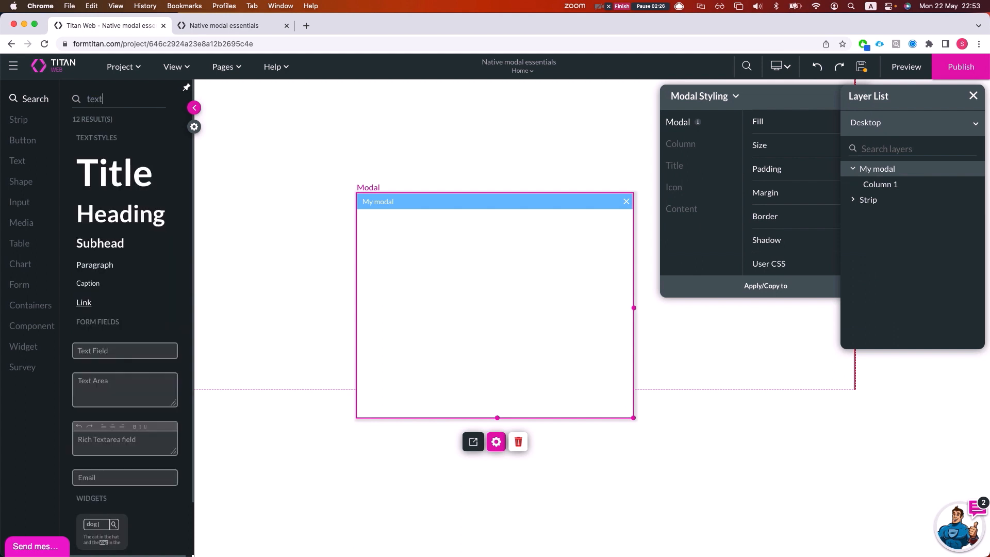
left_click_drag(84, 349, 443, 240)
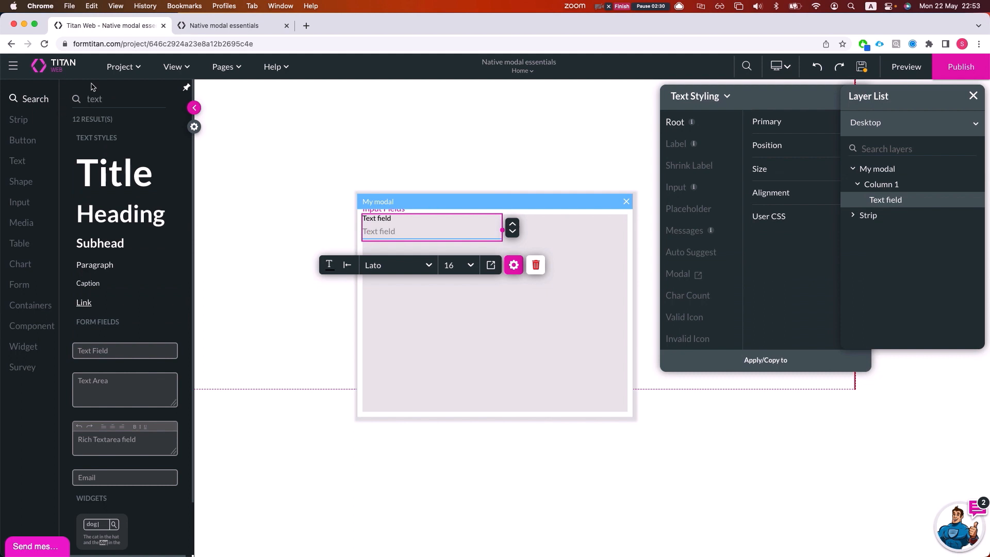
- Place a Text Area below the text field in the modal's column
left_click_drag(104, 388, 420, 315)
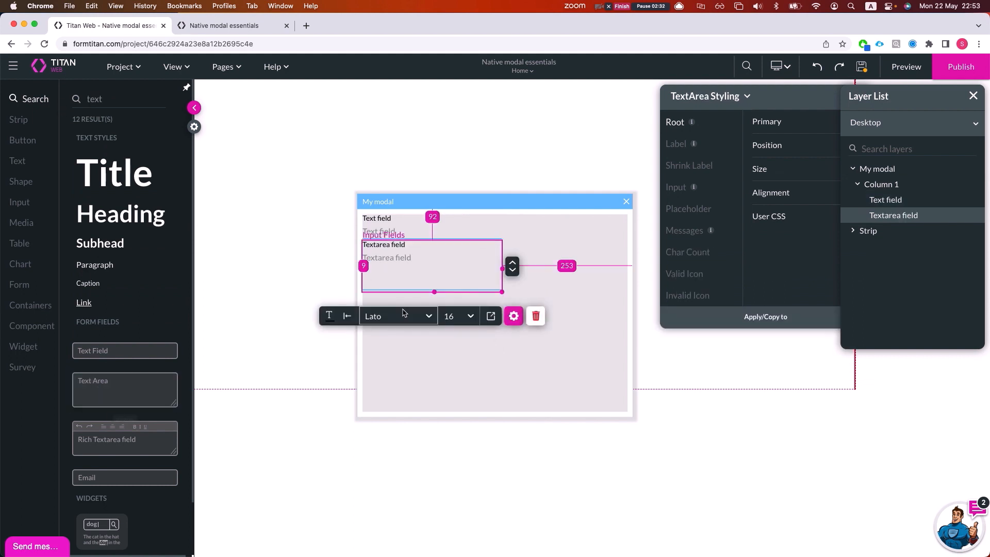
left_click_drag(146, 438, 521, 318)
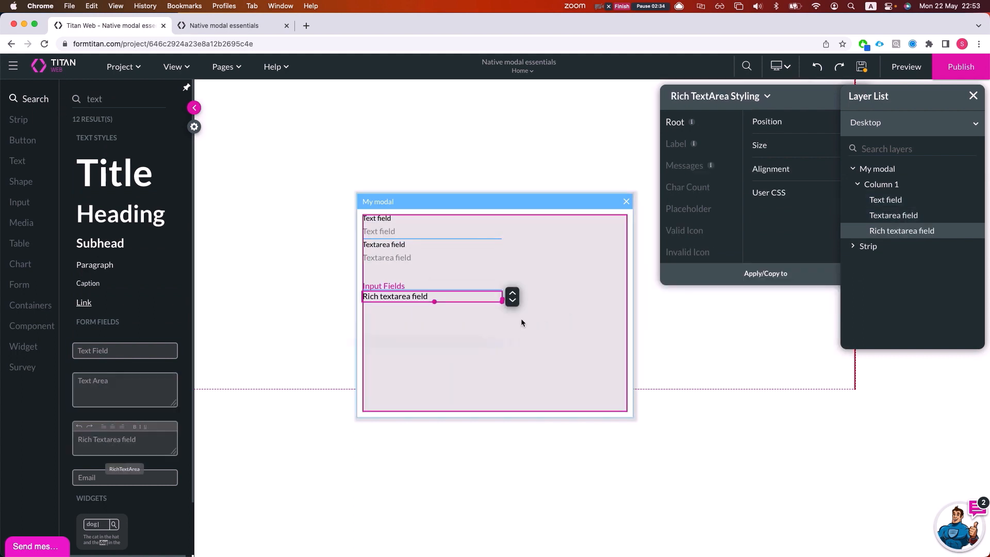
left_click(532, 314)
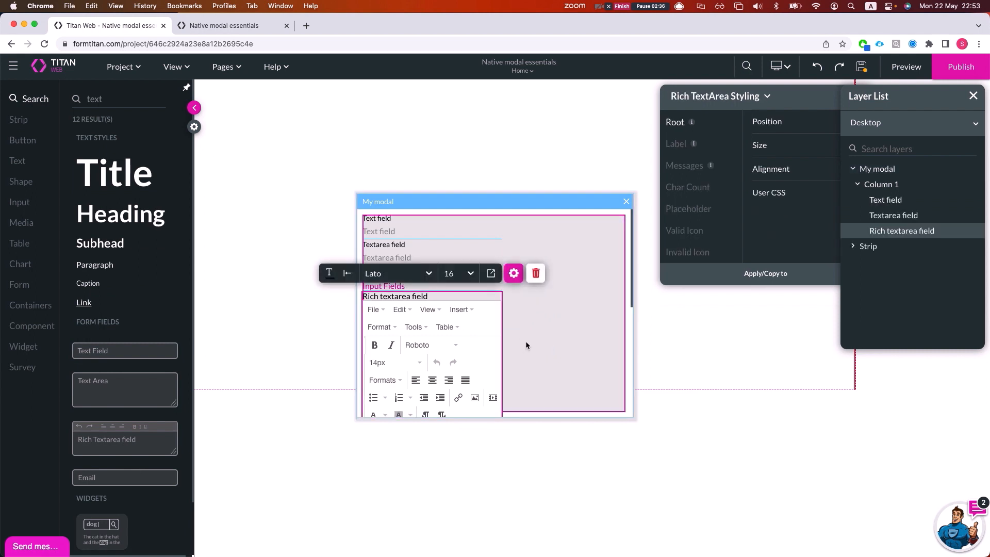
left_click(536, 273)
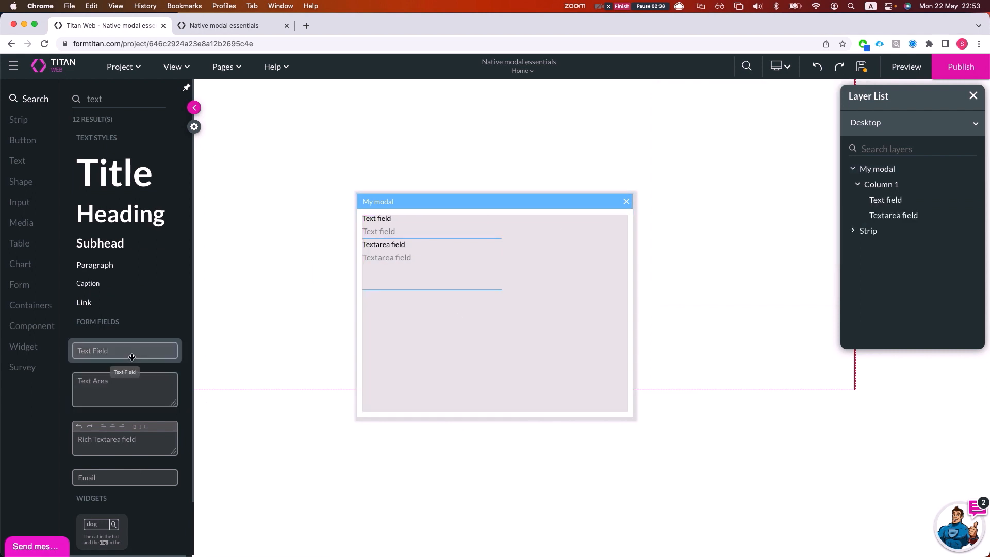
- Place an Email field below the text area in the modal's column
left_click_drag(128, 478, 433, 320)
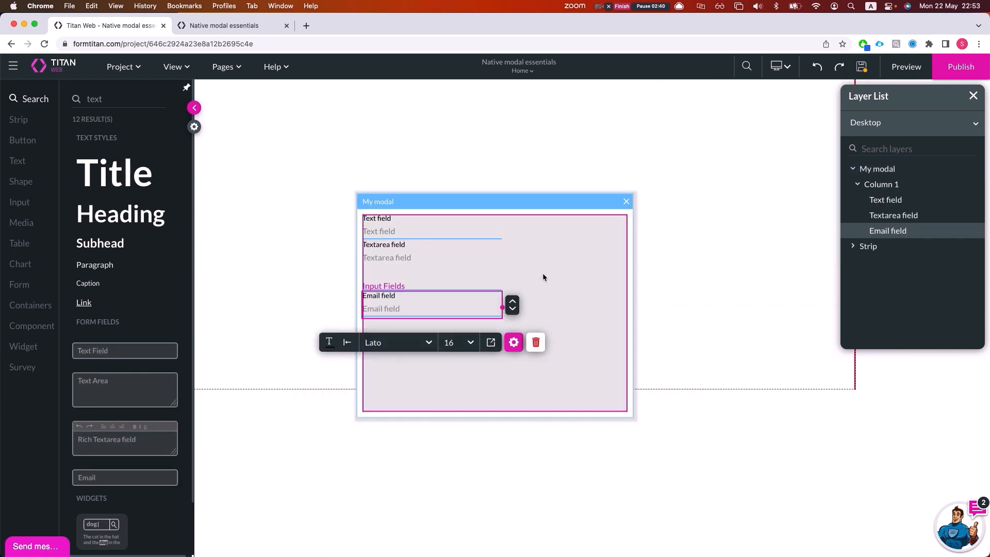
left_click(513, 311)
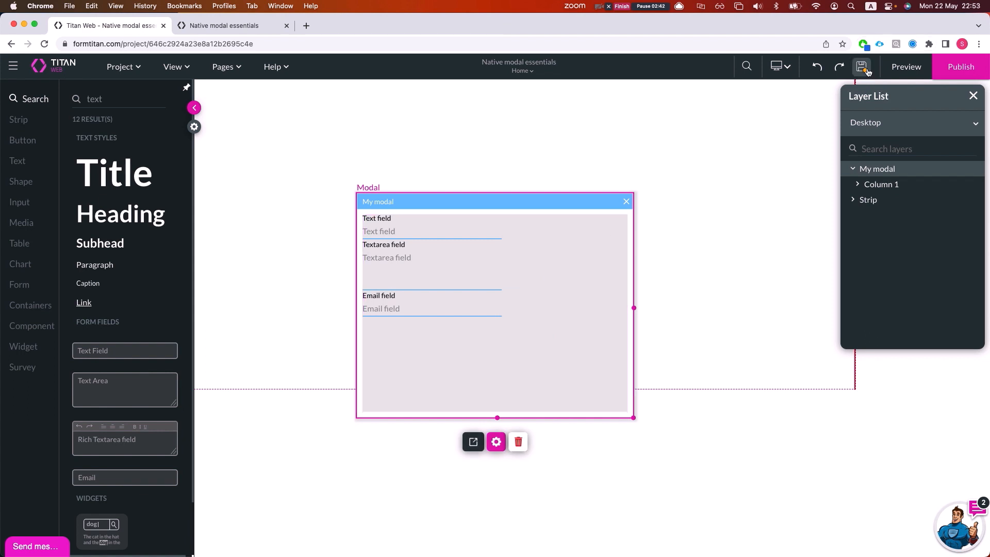
- Search the elements for "butt" and place a Primary button below the modal's email field and another on the page strip above the modal
double_click(106, 94)
type("butt")
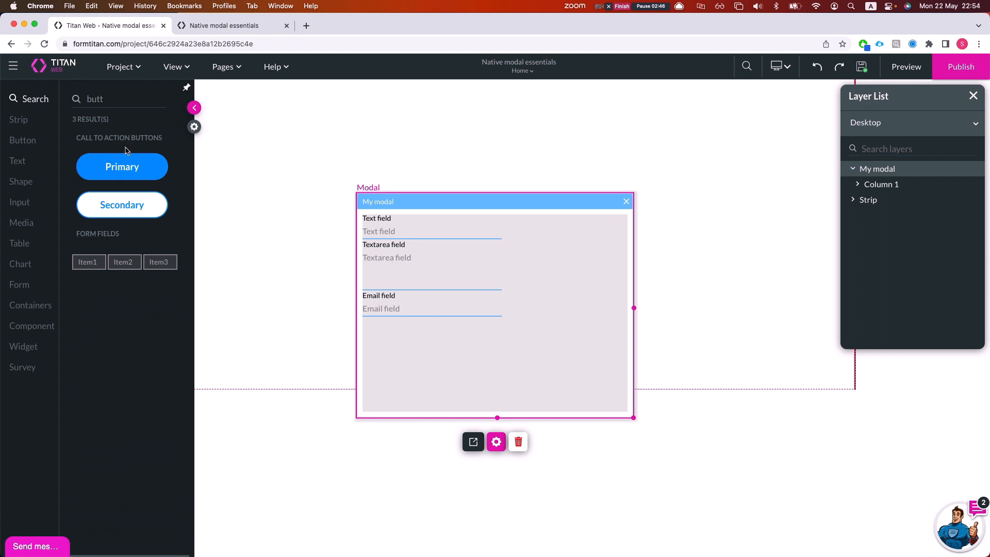
left_click_drag(124, 165, 453, 356)
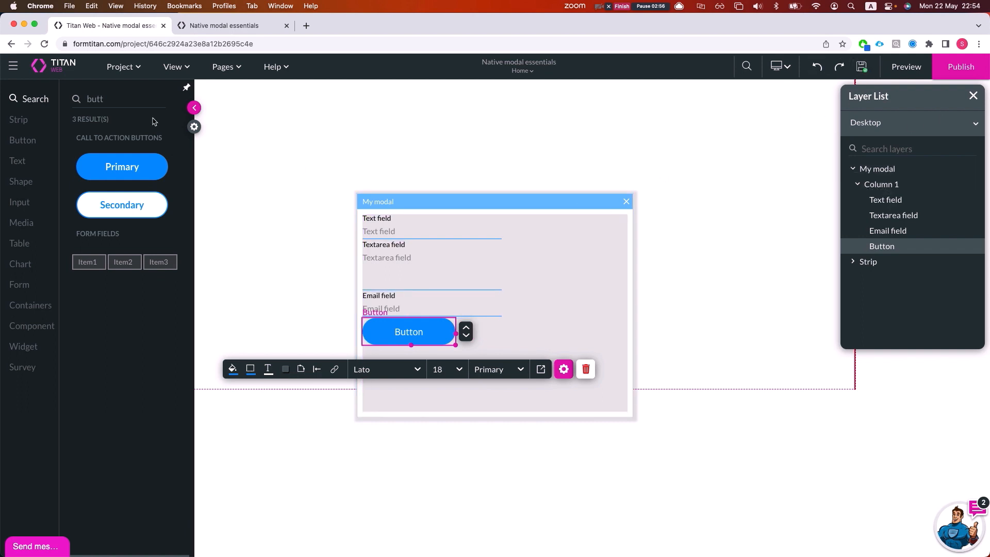
left_click_drag(120, 170, 494, 150)
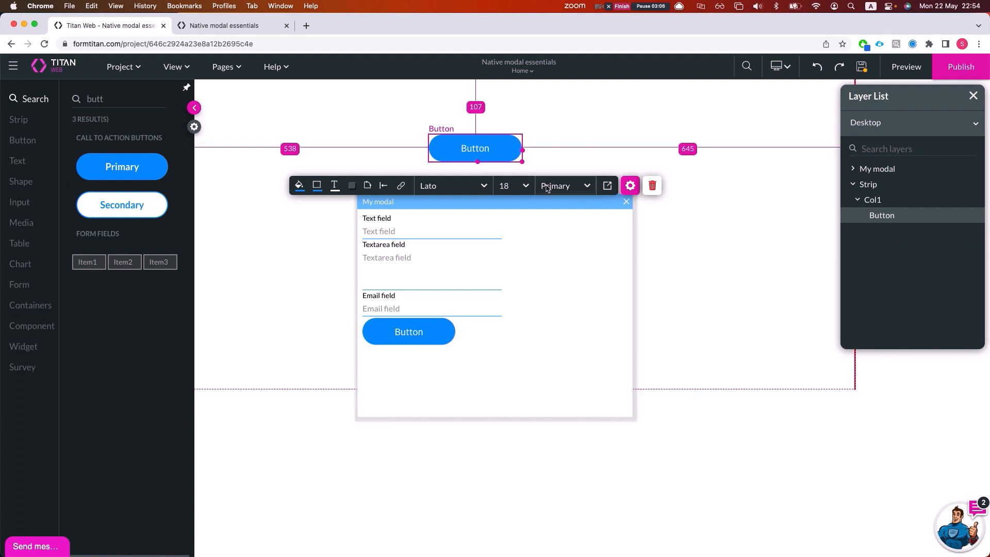
- Open the On Click Action configuration from the interactivity settings of the button on the page strip
left_click(630, 186)
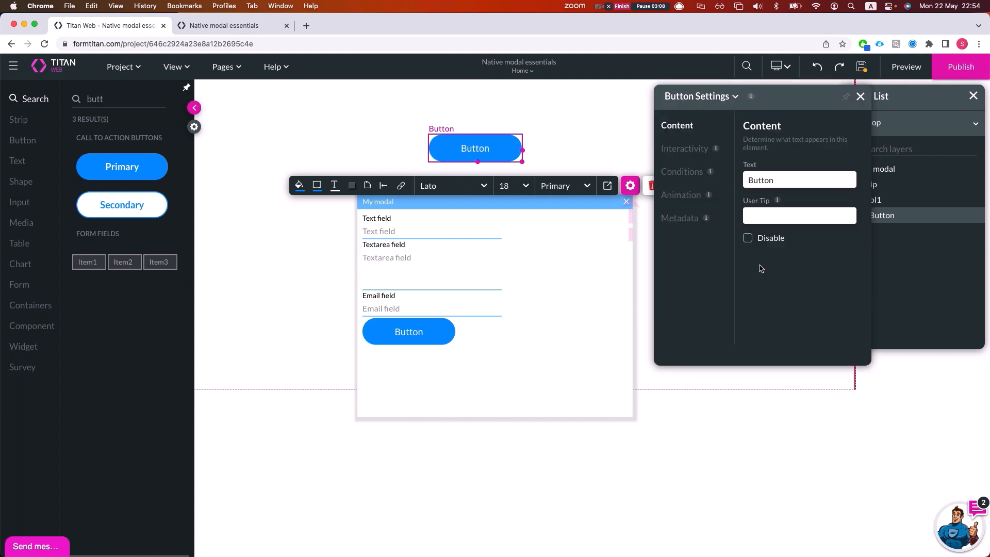
left_click(688, 154)
left_click(784, 332)
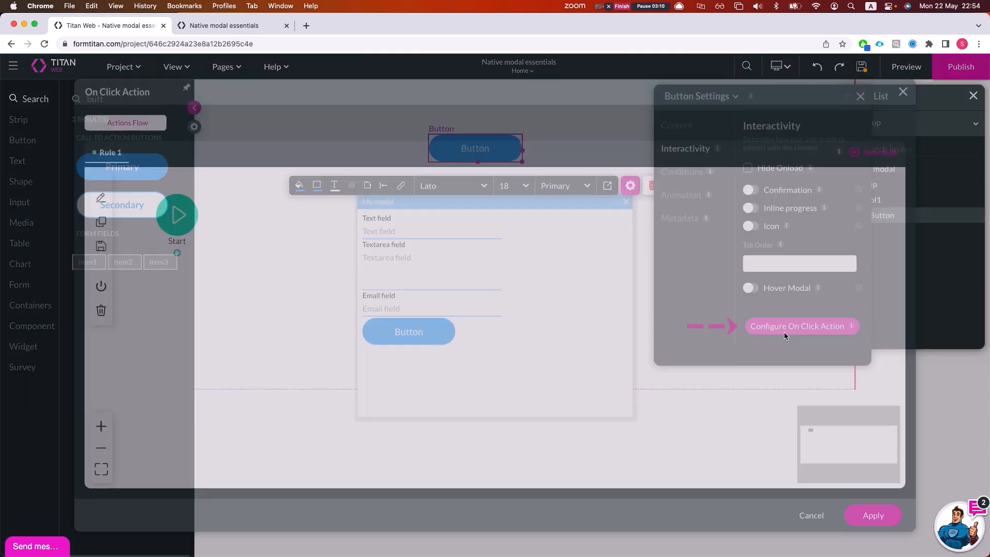
- Add a Drawer/Modal node after Start with Modal enabled, My modal selected and Show chosen, and apply the action flow
left_click(178, 252)
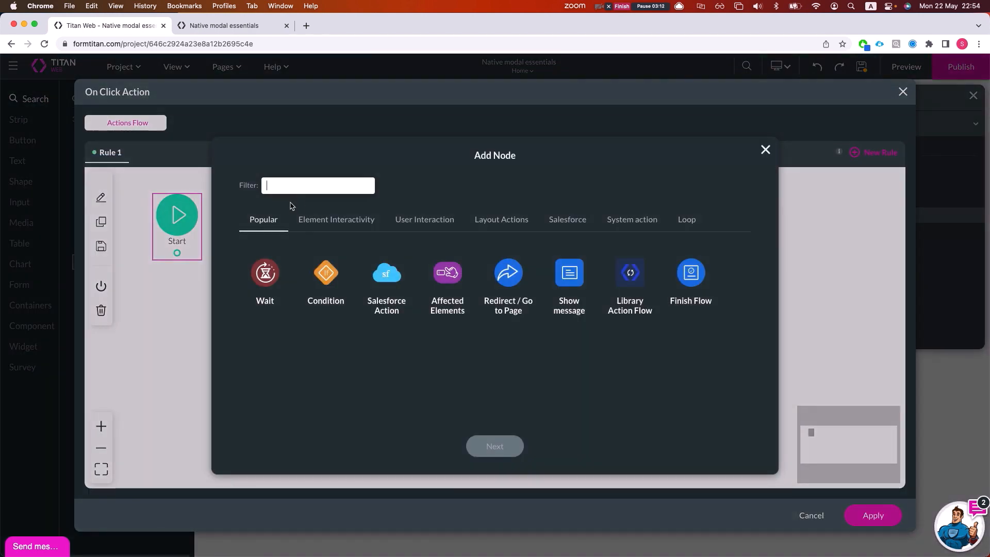
type("modal")
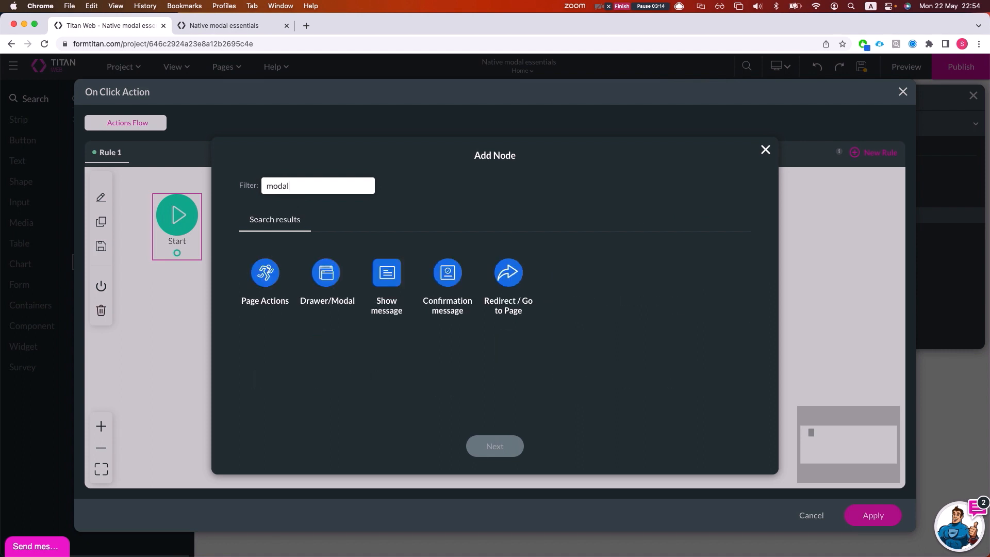
left_click(322, 274)
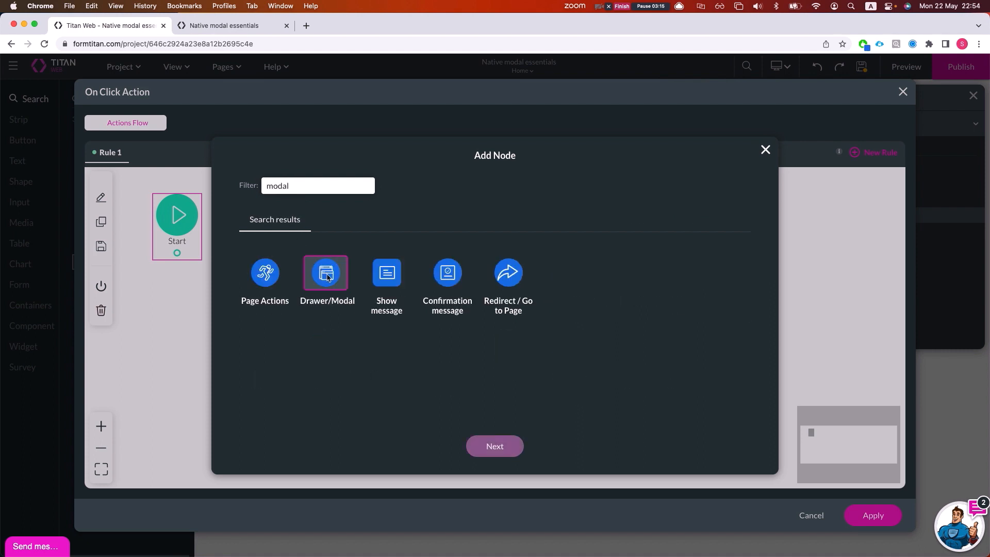
left_click(494, 447)
left_click(272, 206)
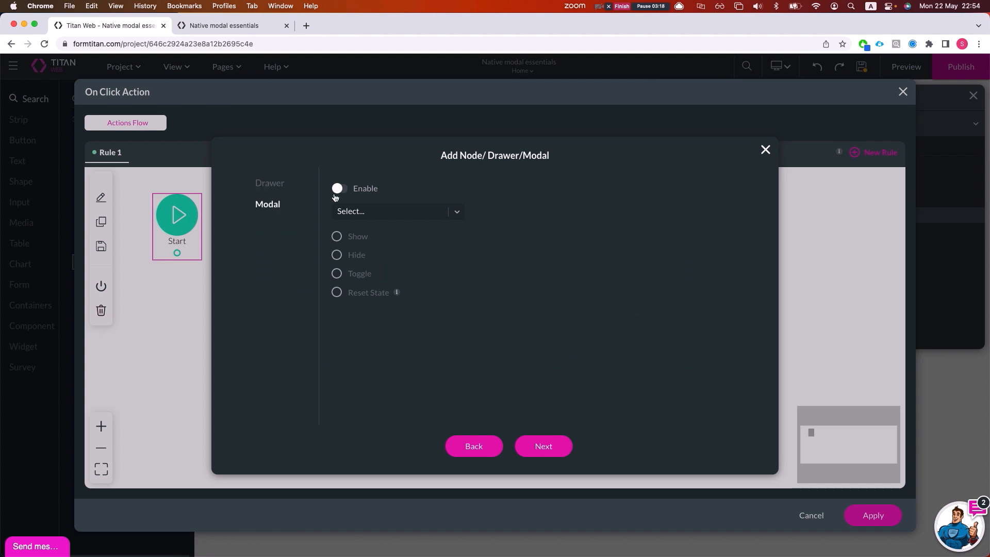
left_click(344, 191)
left_click(358, 211)
left_click(361, 233)
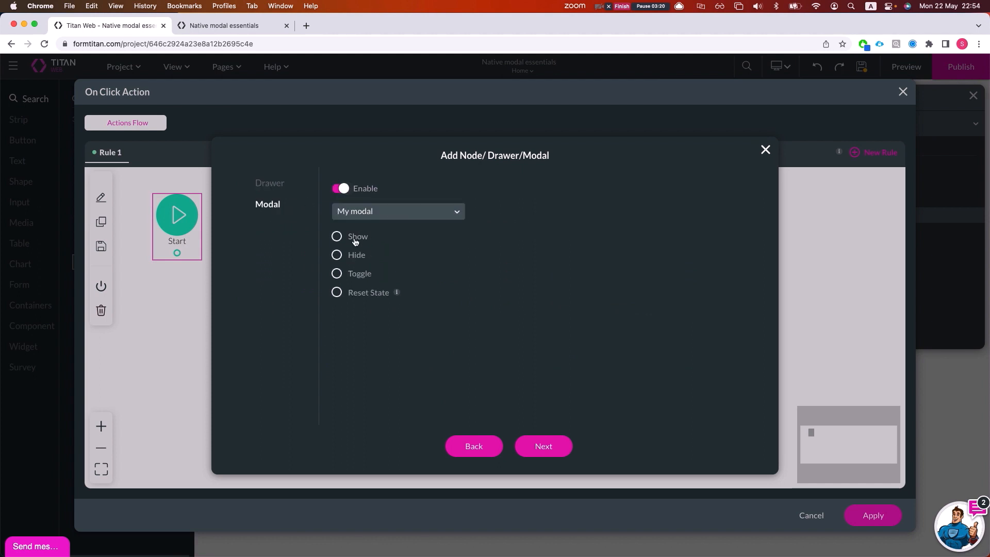
left_click(352, 238)
left_click(550, 445)
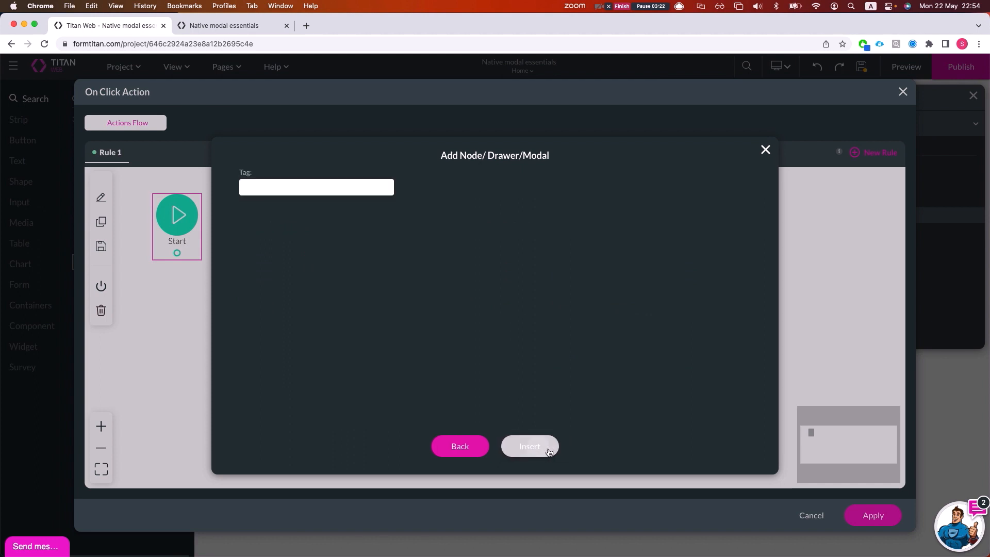
left_click(551, 445)
left_click(873, 515)
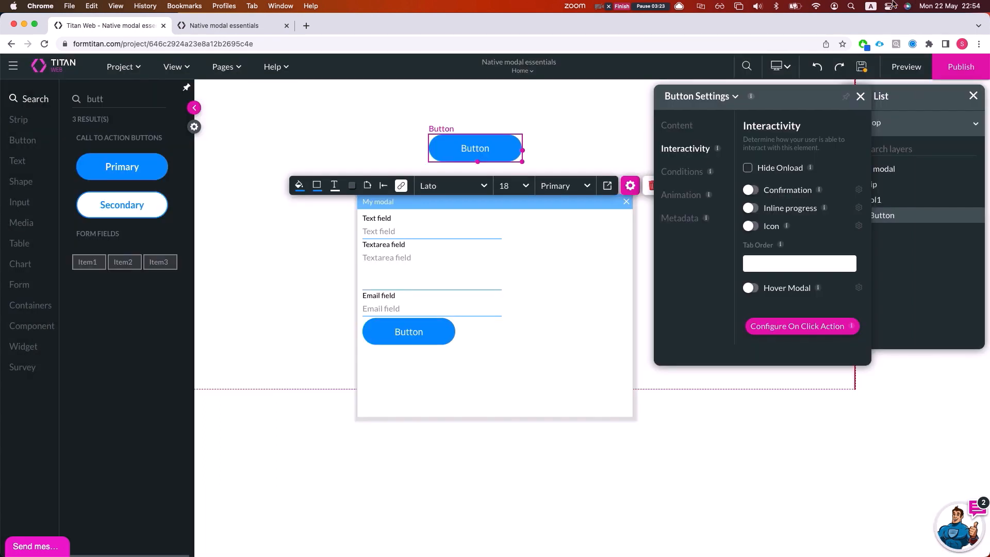
- Save the project, preview it and open the modal with the page's button
left_click(861, 66)
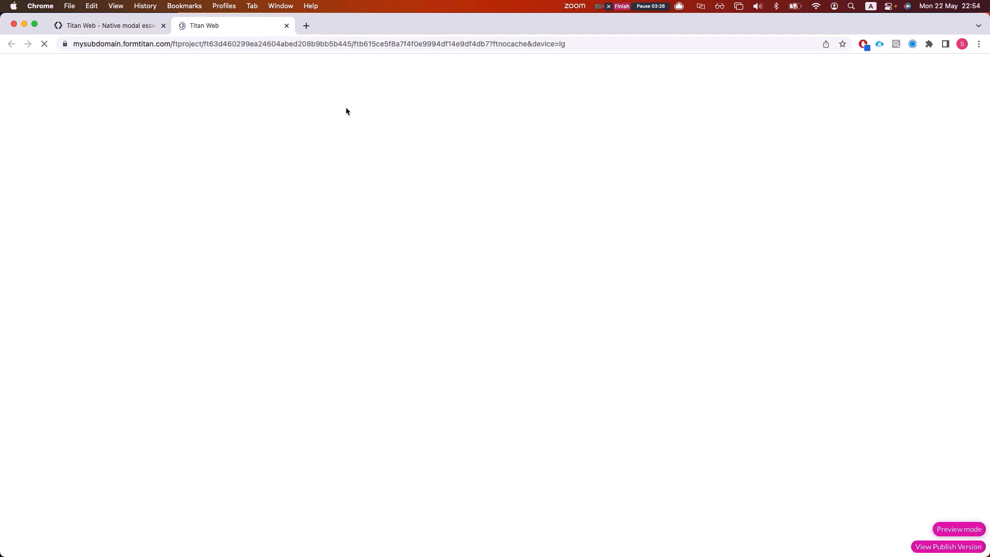
left_click(449, 130)
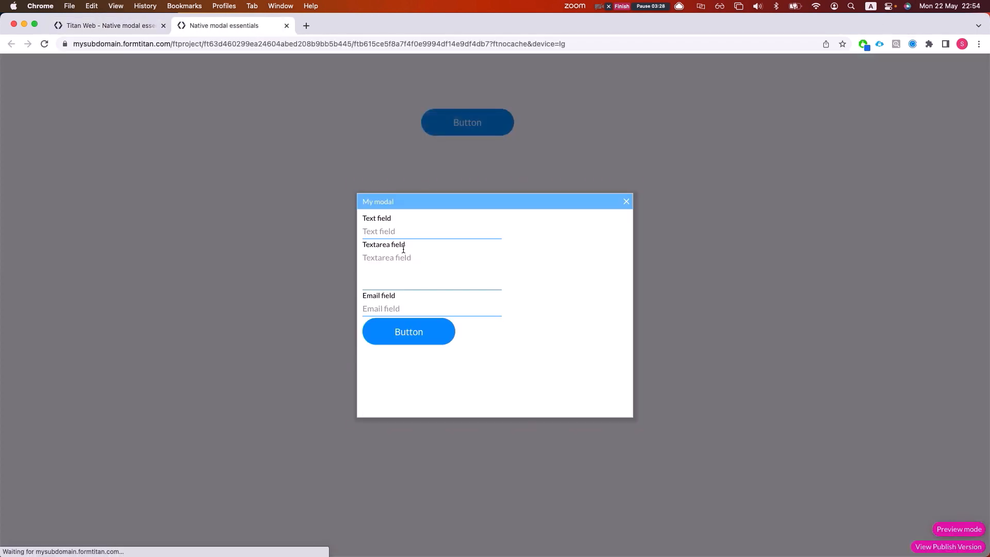
- Fill the previewed modal's text field with "sdfdfs", the textarea with "sdfsdf" and the email field with a test e-mail address
left_click(396, 229)
left_click(393, 231)
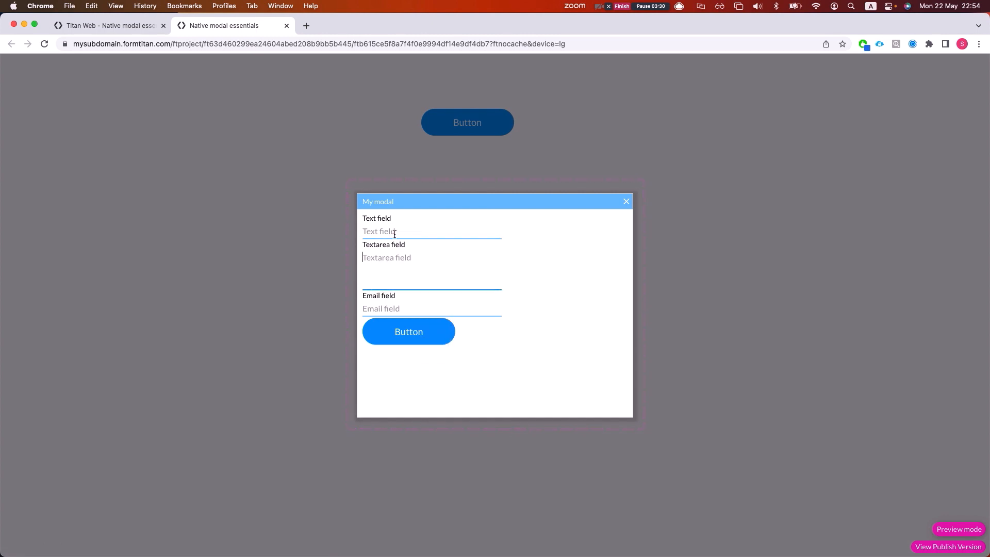
type("sdfdfs")
left_click(381, 264)
type("sdfsdf")
left_click(398, 309)
type("sdfdsf")
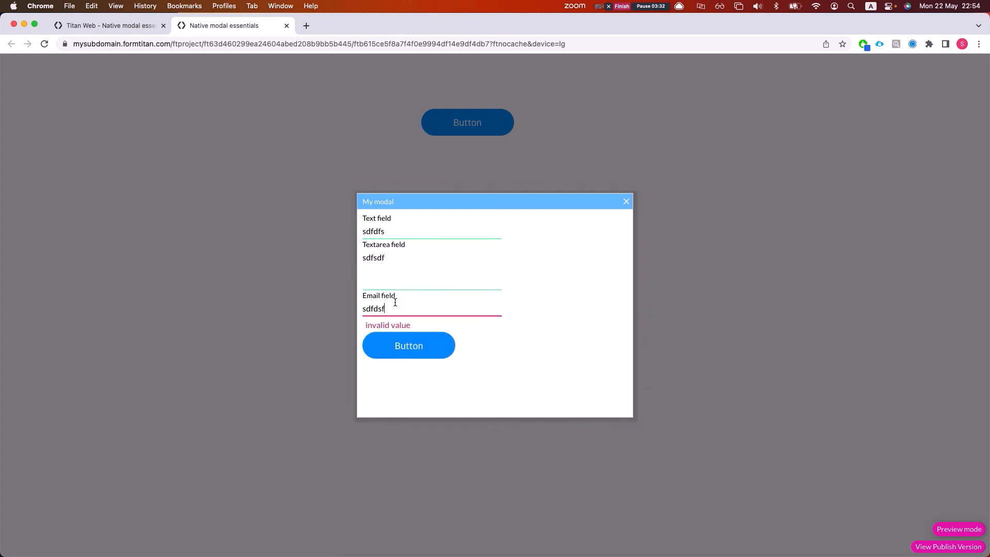
type("@dfdf.com")
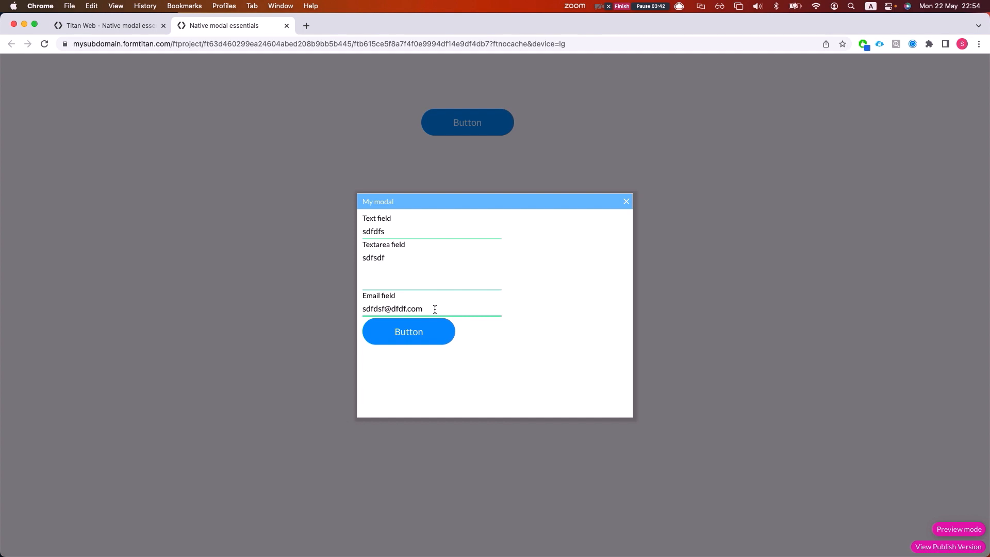
- Close and reopen the modal to check its field values, test its inner button and close the modal again
left_click(627, 202)
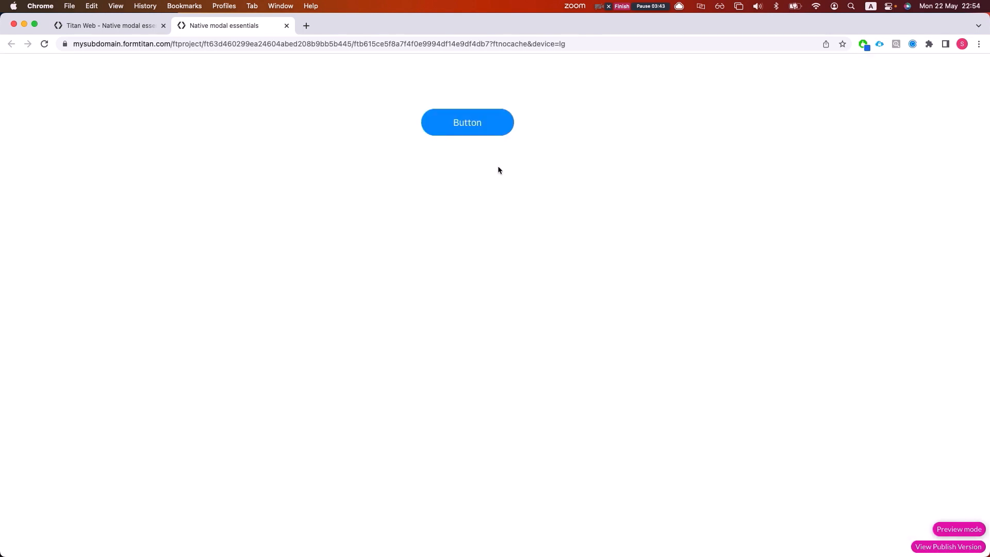
left_click(488, 132)
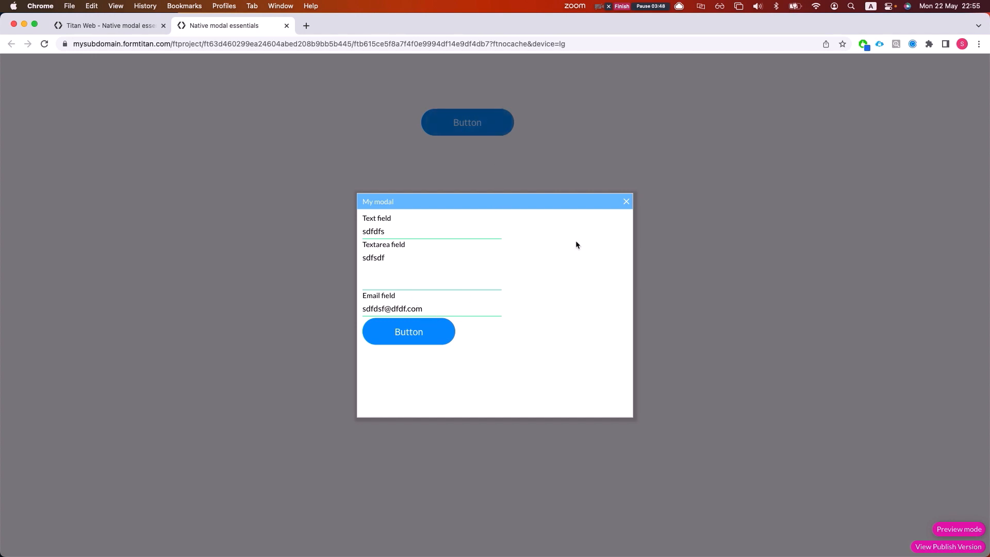
left_click(423, 341)
left_click(627, 202)
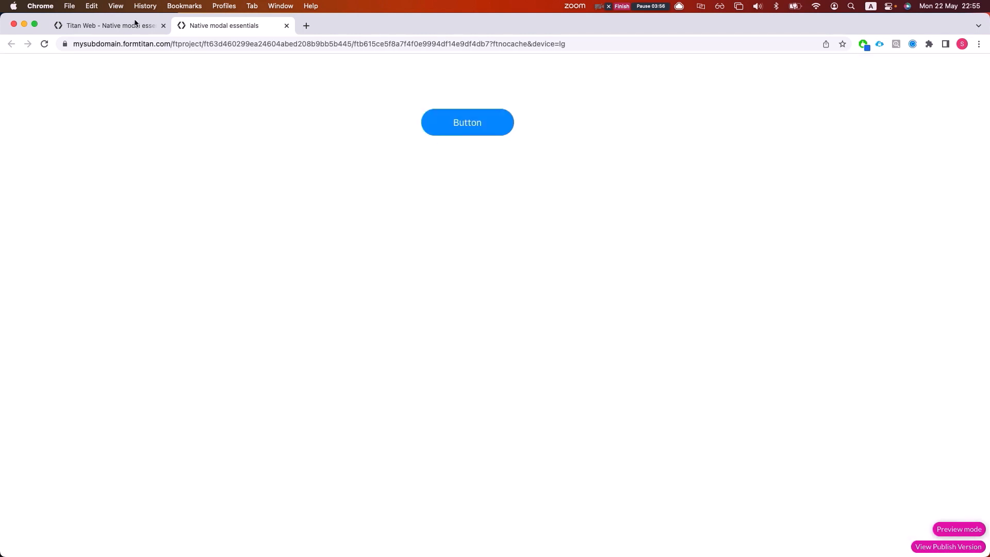
- Return to the project editor and open the On Click Action configuration of the button inside the modal
left_click(119, 26)
left_click(515, 364)
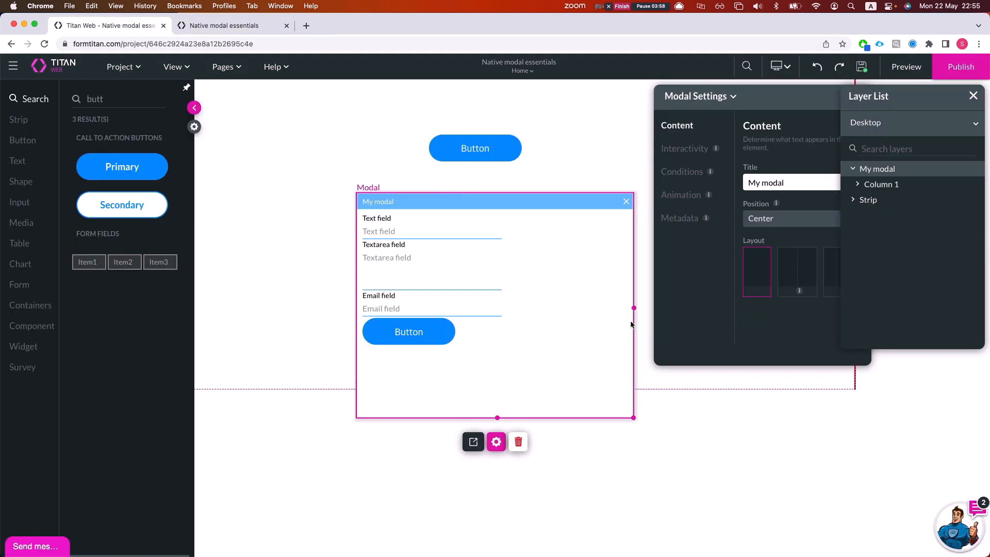
left_click(435, 334)
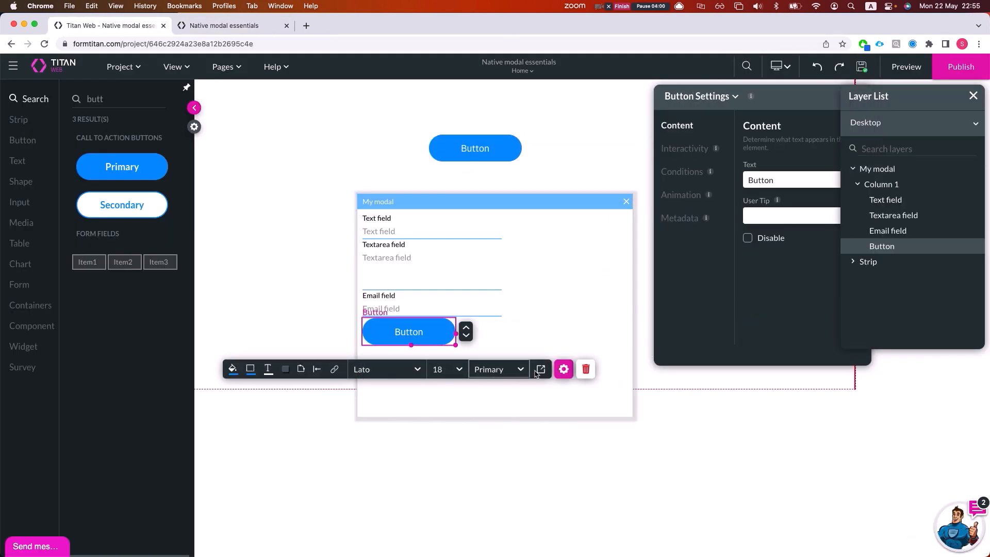
left_click(563, 370)
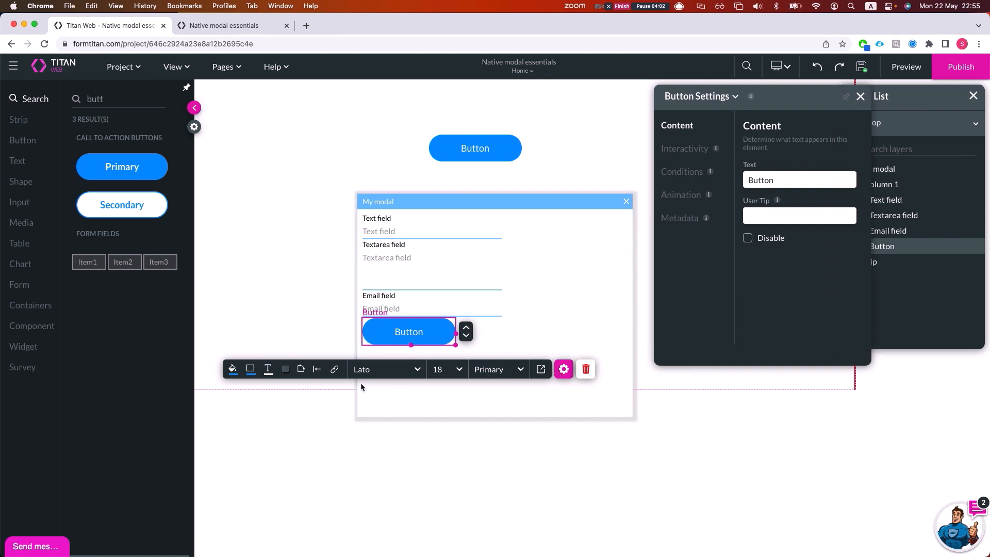
left_click(334, 370)
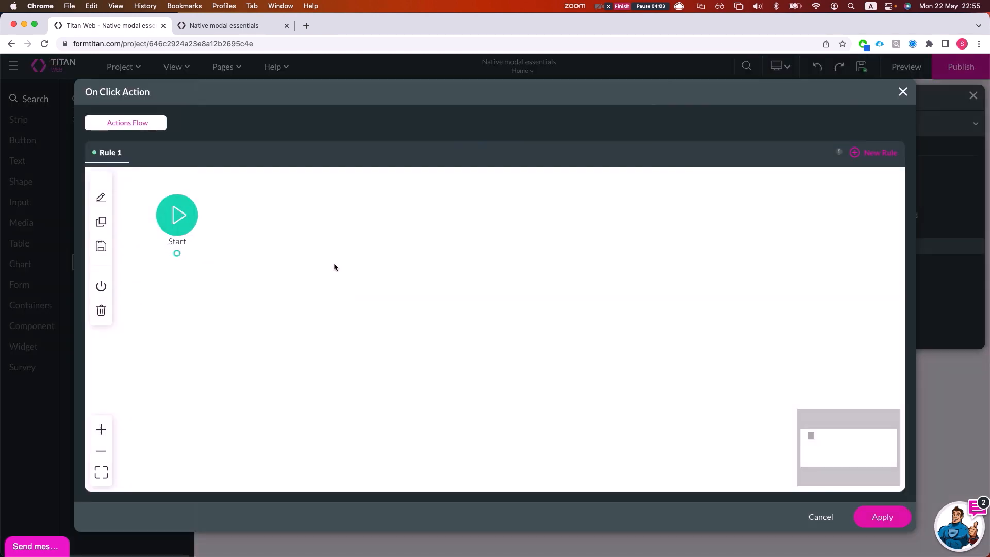
- Add a Drawer/Modal node to the inner button's flow with Modal enabled, My modal selected and Reset State chosen, and apply it
left_click(191, 253)
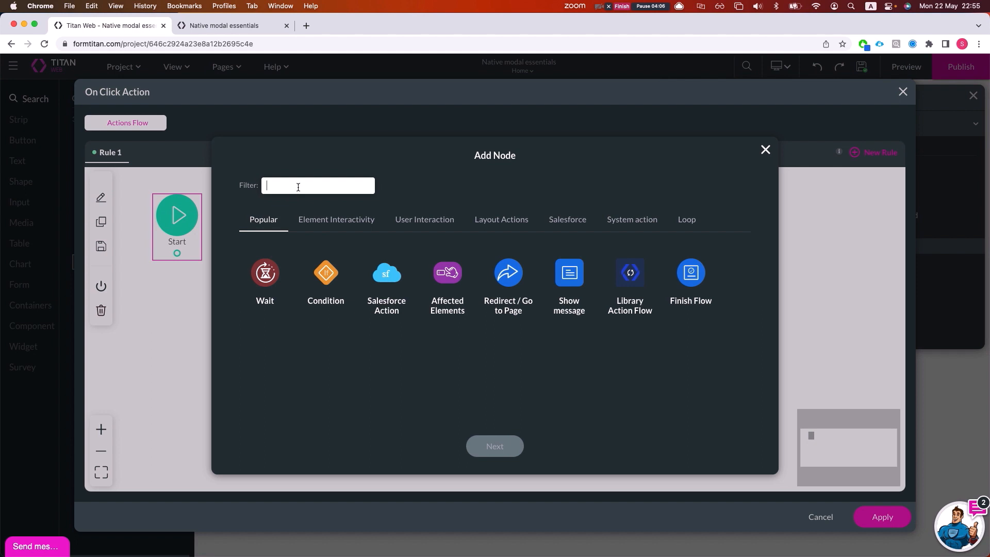
type("modal")
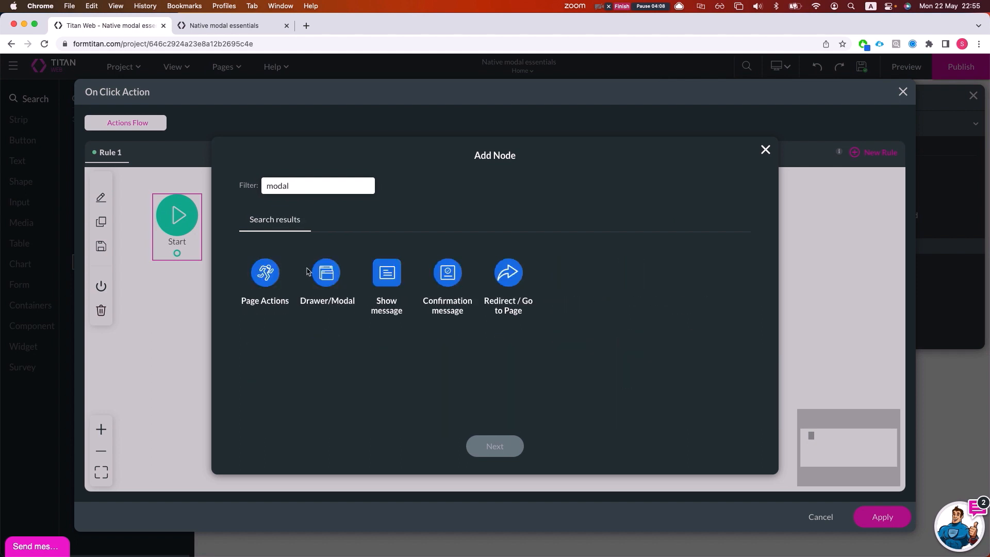
left_click(332, 264)
left_click(517, 446)
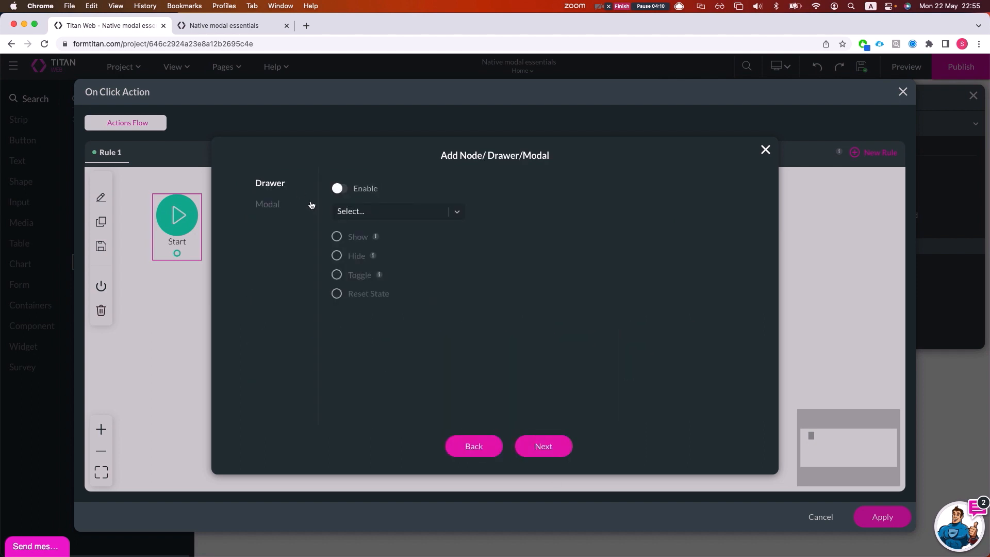
left_click(282, 206)
left_click(349, 189)
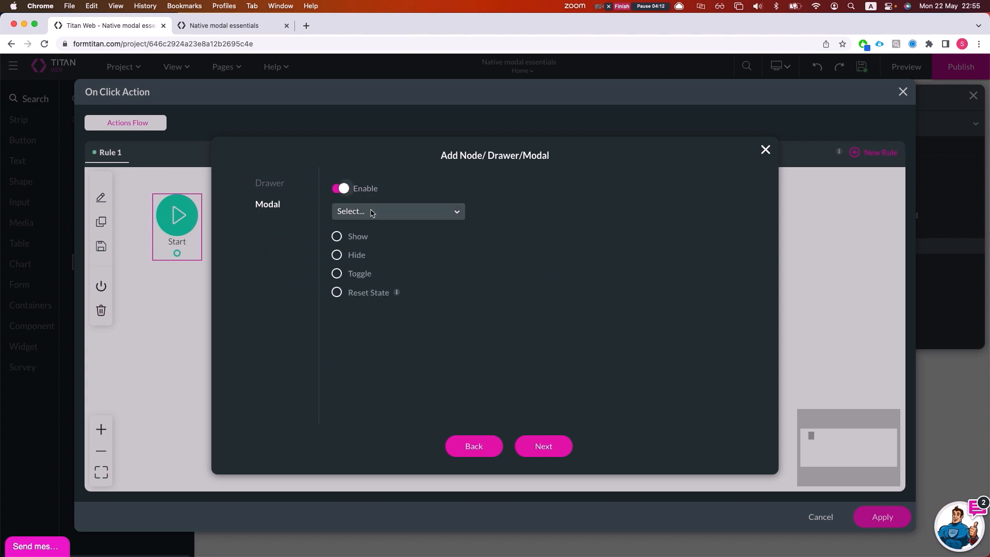
left_click(371, 212)
left_click(366, 234)
left_click(347, 295)
left_click(545, 447)
left_click(879, 517)
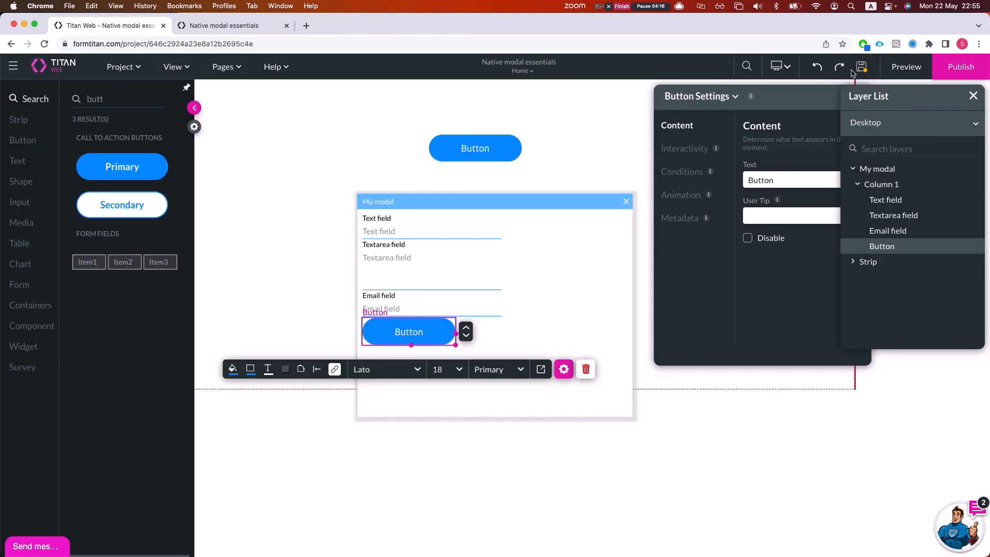
- In the preview, fill the modal's text field with "sdf", textarea with "sdfsdf" and email field with a test address, and test its inner button
left_click(213, 28)
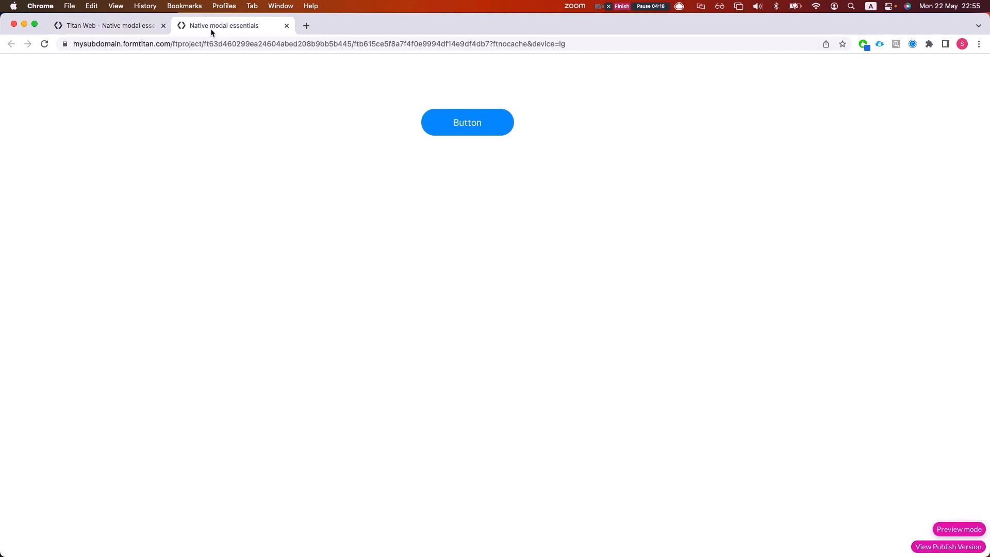
left_click(467, 124)
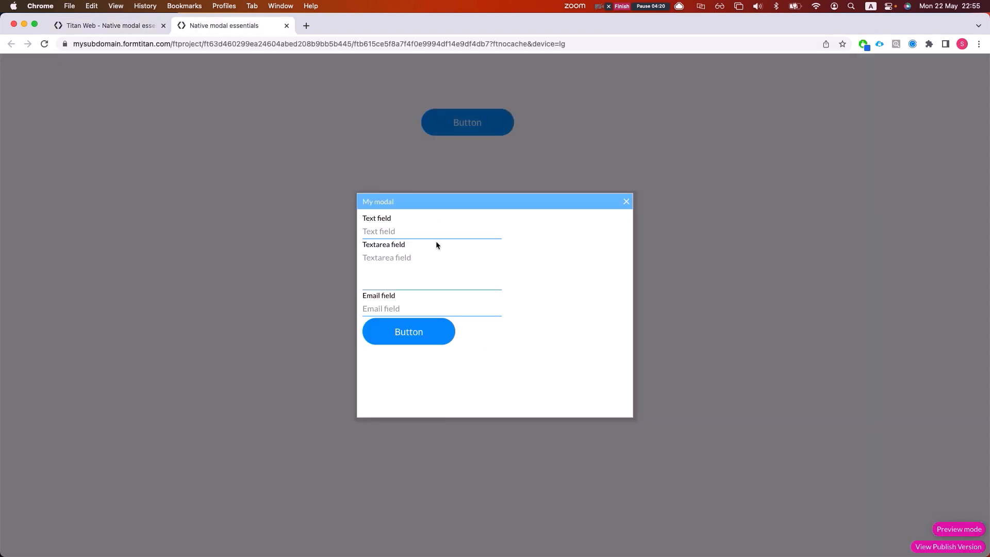
left_click(436, 235)
type("sdf")
left_click(404, 281)
type("sdfsdf")
left_click(399, 308)
type("sdfdsf")
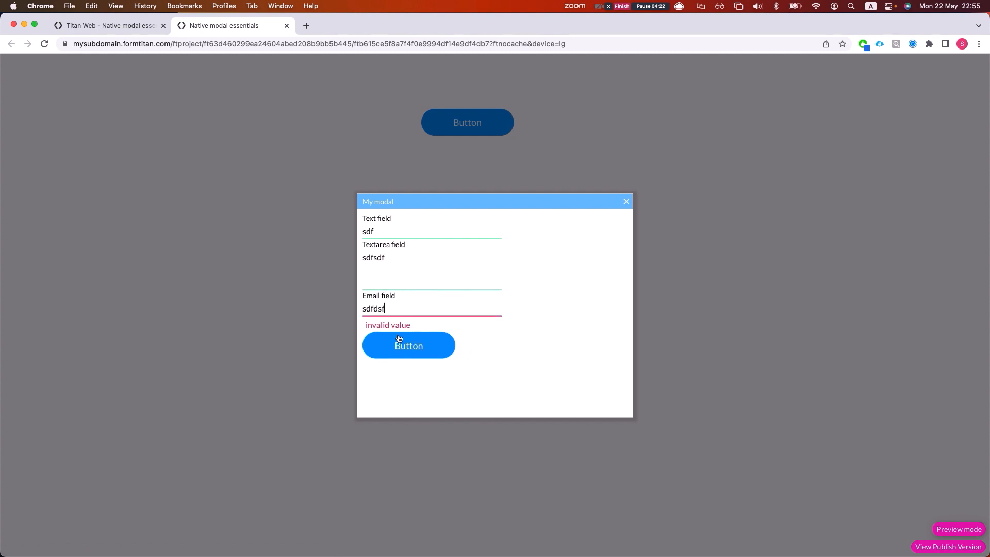
type("@dfdf.loc")
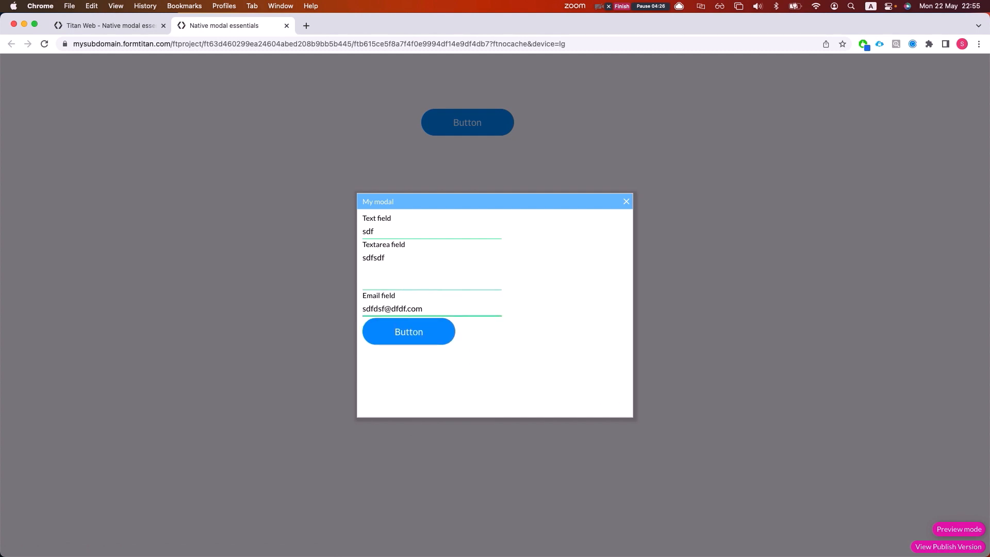
left_click(423, 342)
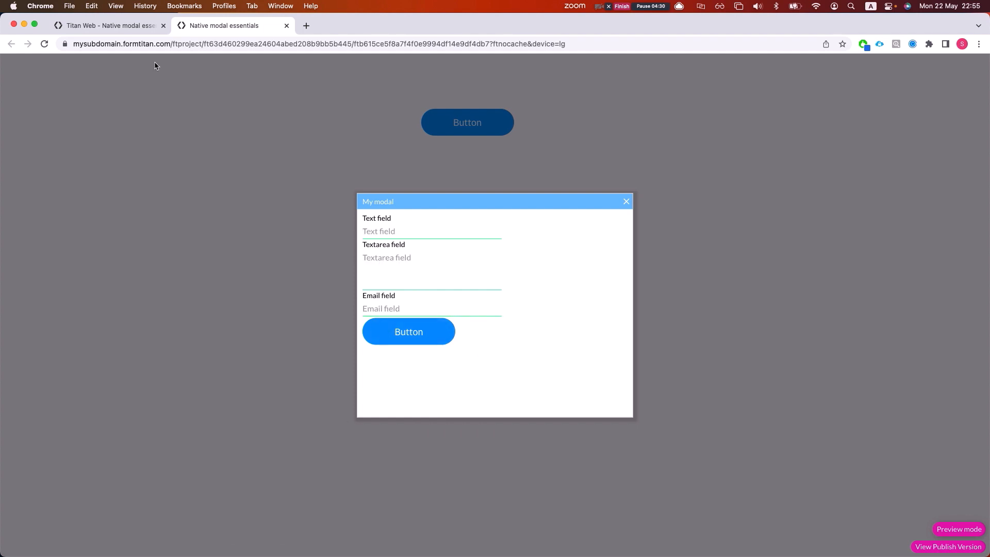
- Return to the editor, open the inner button's On Click Action flow, disconnect the Drawer/Modal node from Start and reposition it
left_click(110, 26)
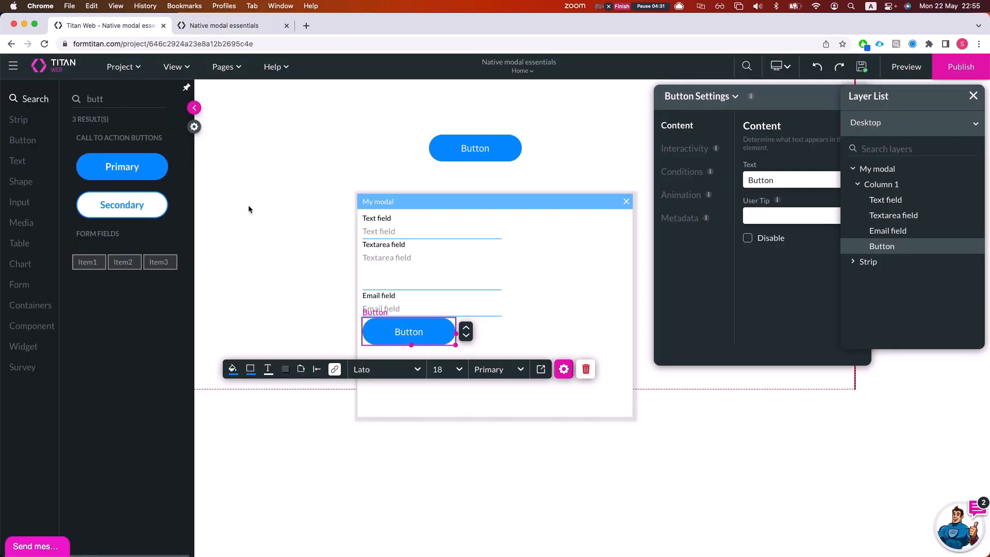
left_click(333, 369)
left_click_drag(275, 301, 315, 332)
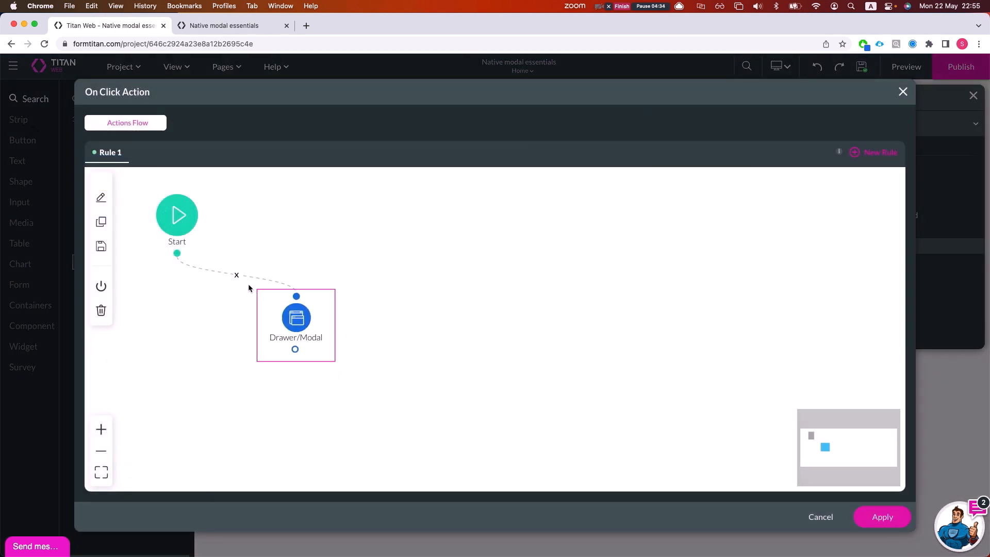
left_click(237, 276)
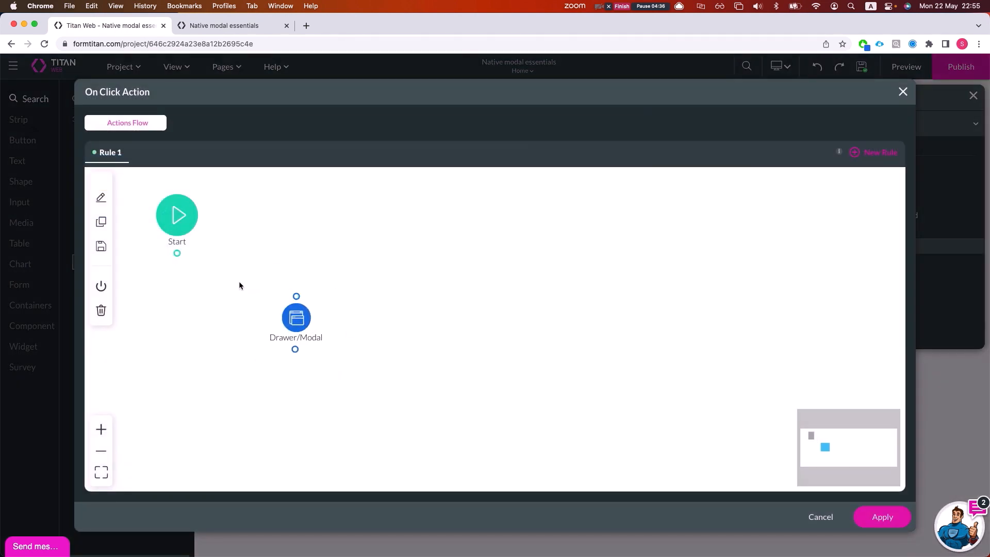
left_click_drag(307, 317, 279, 305)
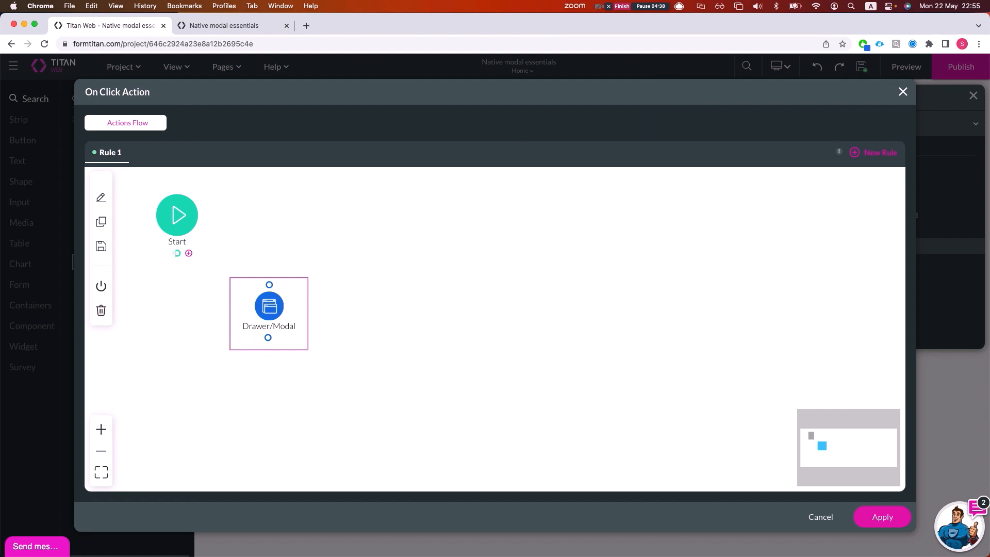
- Add a new Drawer/Modal node after Start in the inner button's flow, finding it with the filter "modal"
left_click(188, 254)
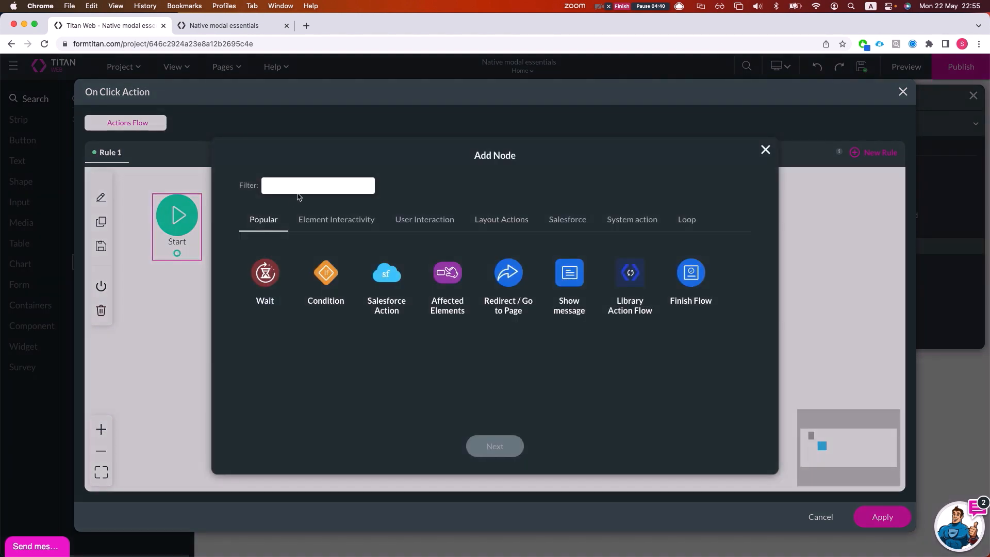
type("Nat")
key("BackSpace")
key("BackSpace")
key("BackSpace")
type("modal")
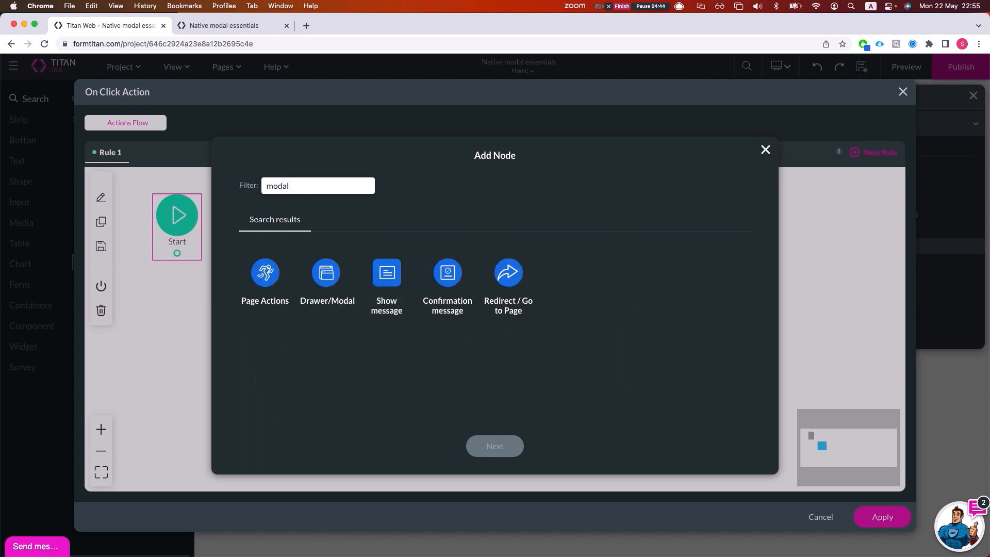
left_click(325, 273)
left_click(477, 446)
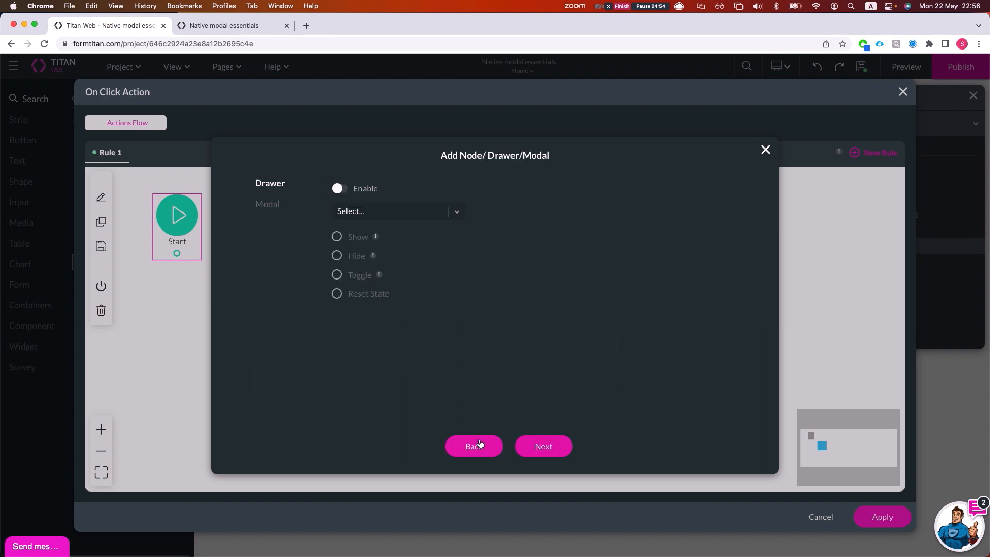
- Configure the new node with Modal enabled, My modal selected and Hide chosen, separate the overlapping nodes and apply the flow
left_click(269, 203)
left_click(349, 190)
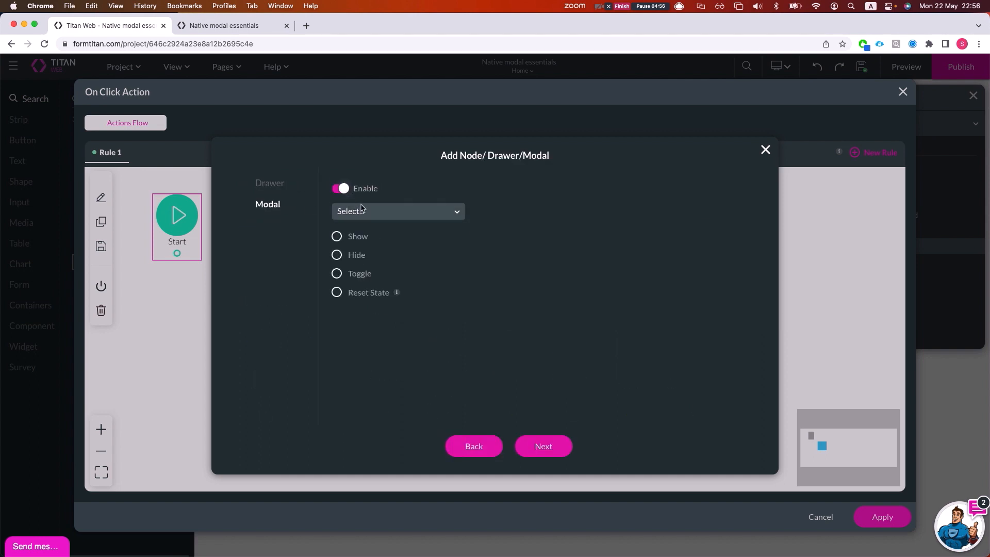
left_click(364, 210)
left_click(369, 241)
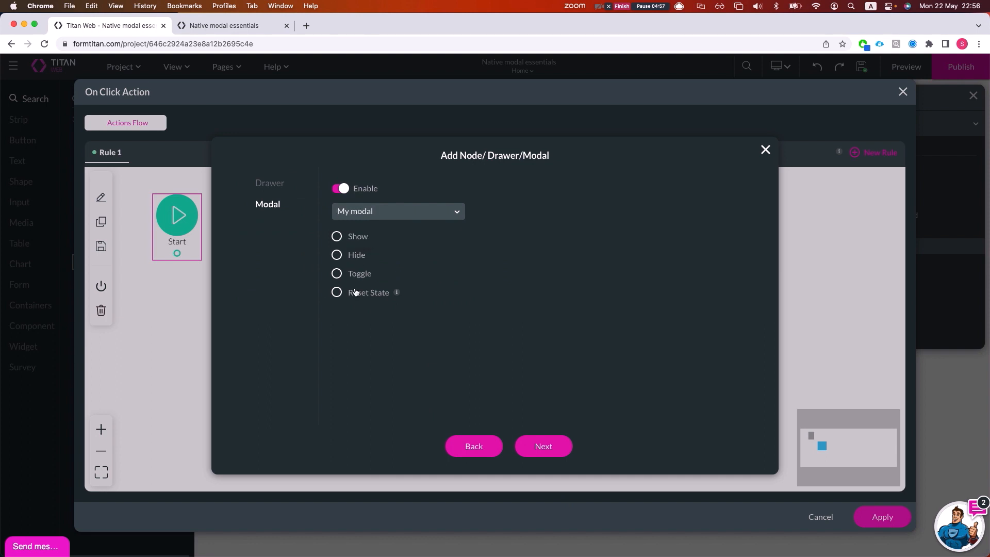
left_click(336, 254)
left_click(542, 447)
left_click(529, 447)
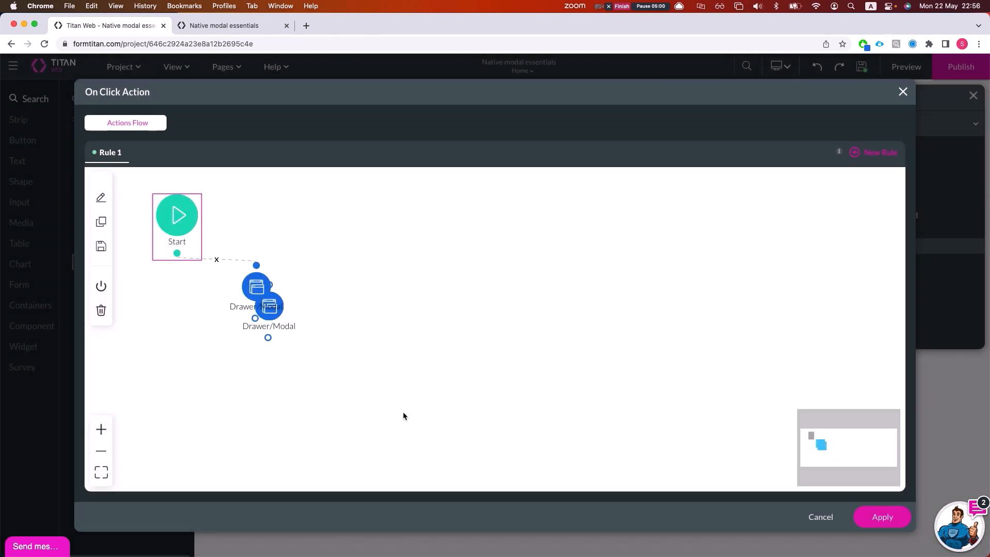
mouse_move(292, 316)
left_mouse_down()
mouse_move(412, 312)
mouse_move(424, 302)
mouse_move(303, 327)
left_mouse_up()
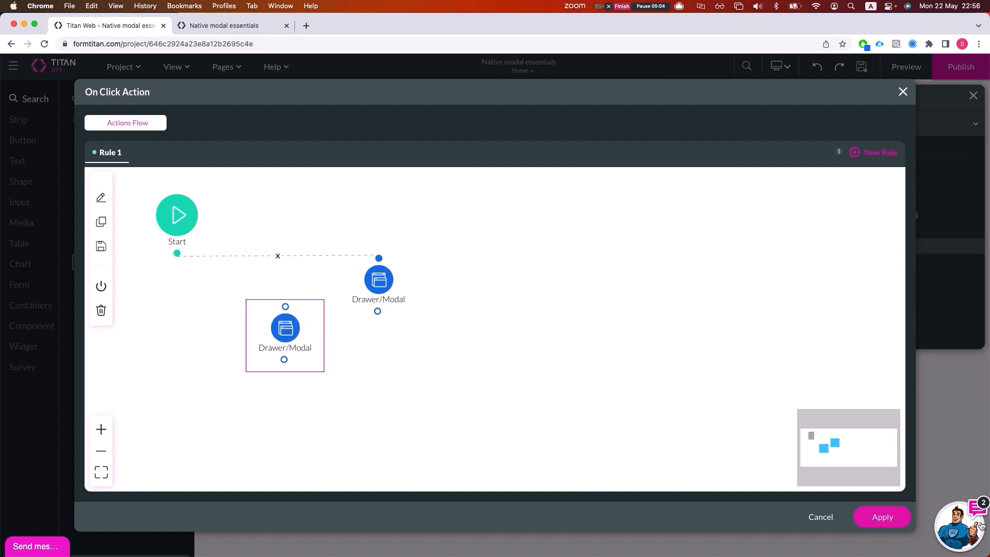
left_click(882, 517)
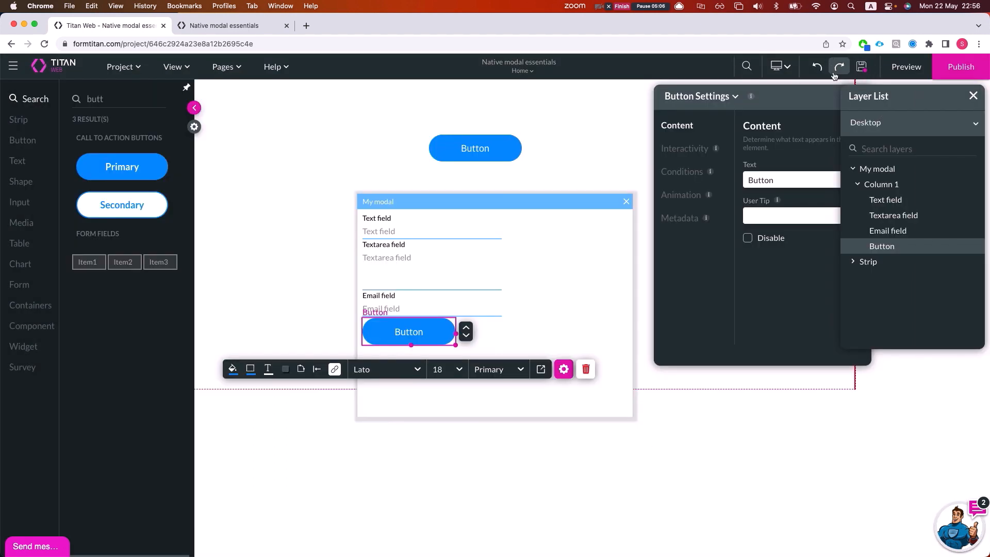
- Open the modal in the preview and test its inner button's hide action
left_click(279, 28)
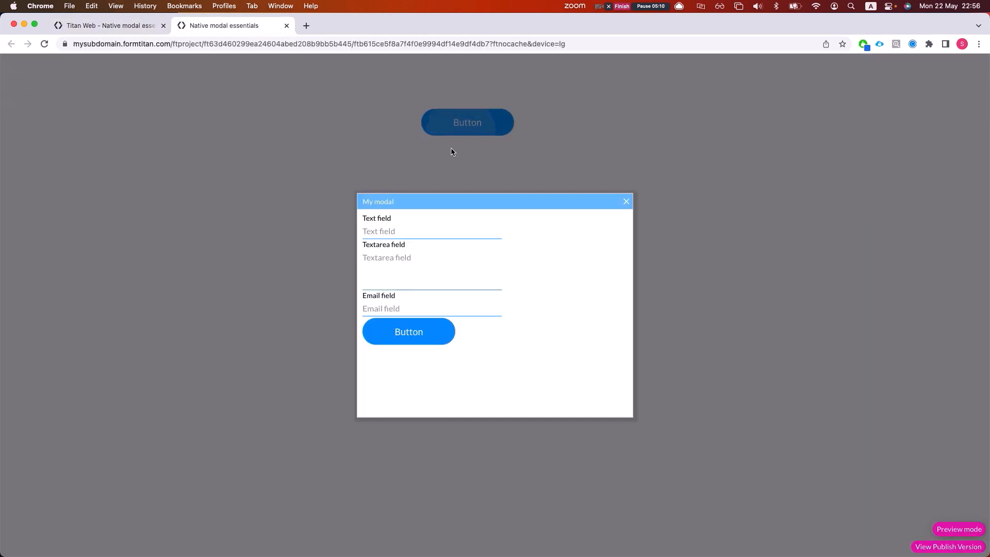
left_click(404, 331)
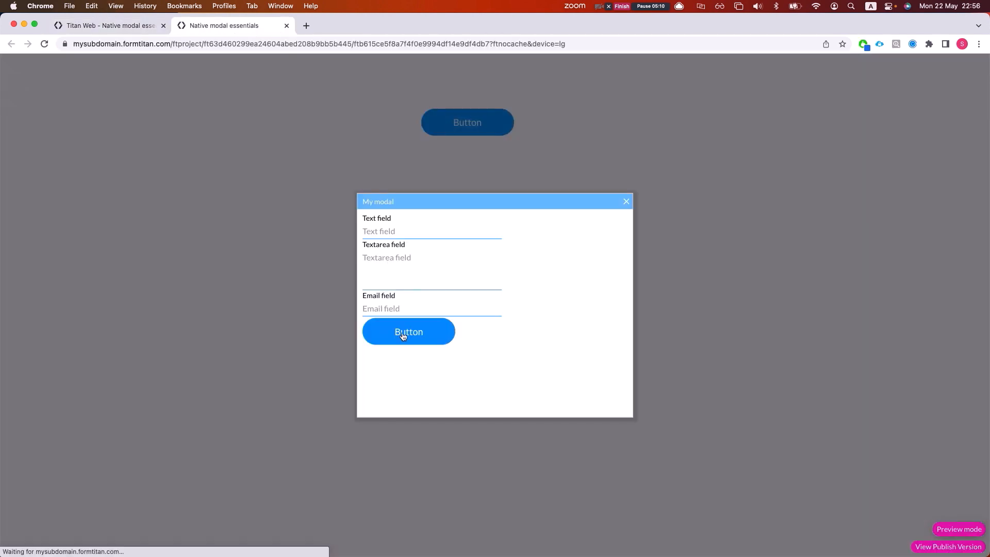
- Return to the project editor, select the My modal element and open its Interactivity settings
left_click(73, 26)
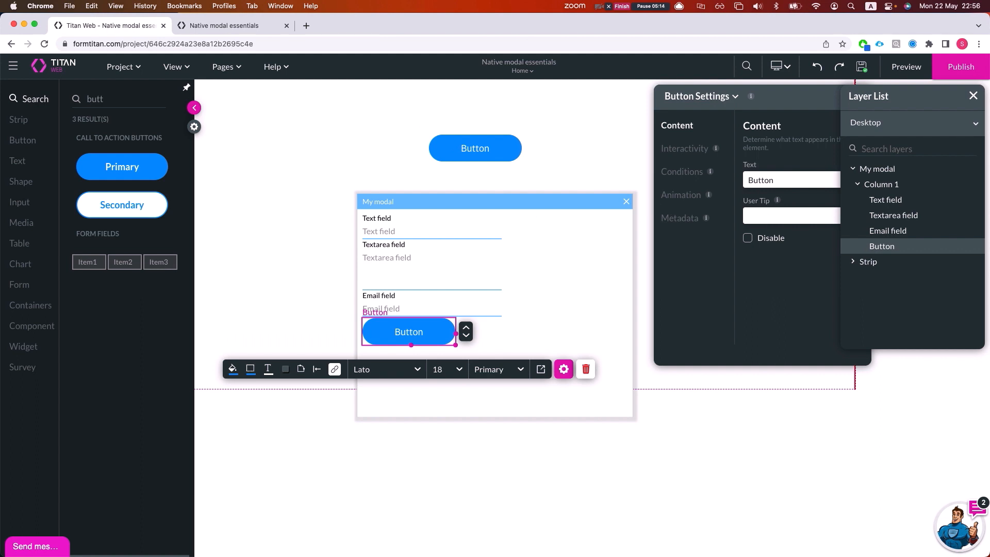
left_click(689, 148)
left_click(686, 151)
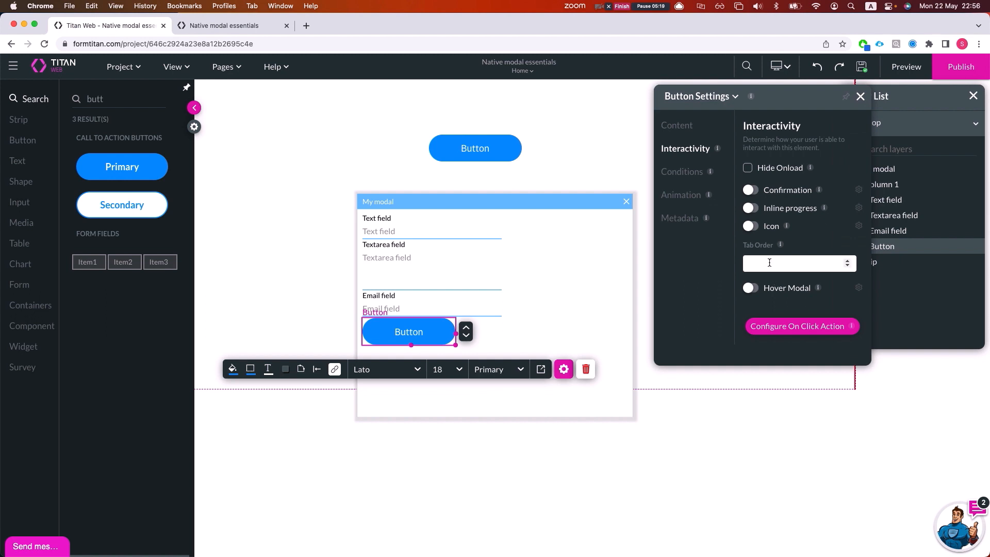
left_click(512, 318)
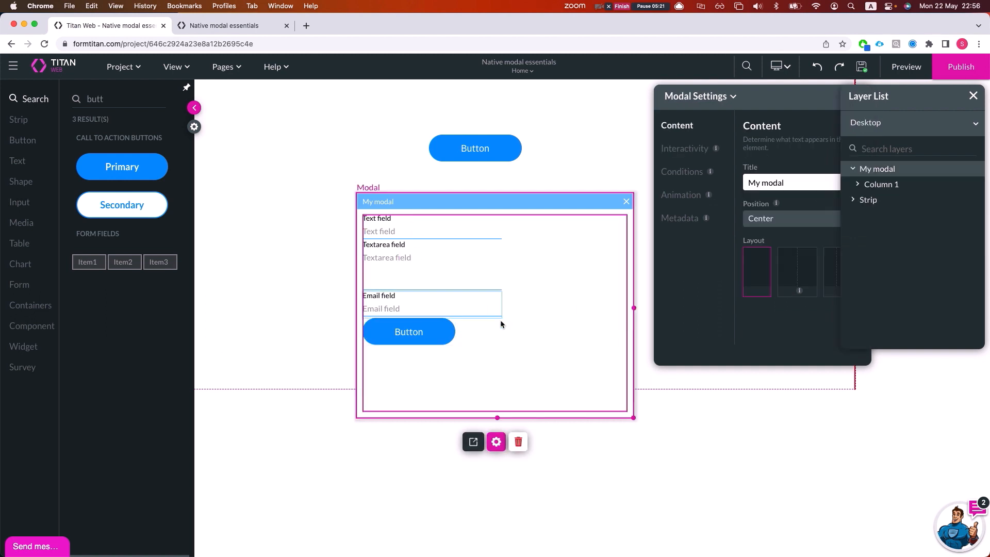
left_click(496, 442)
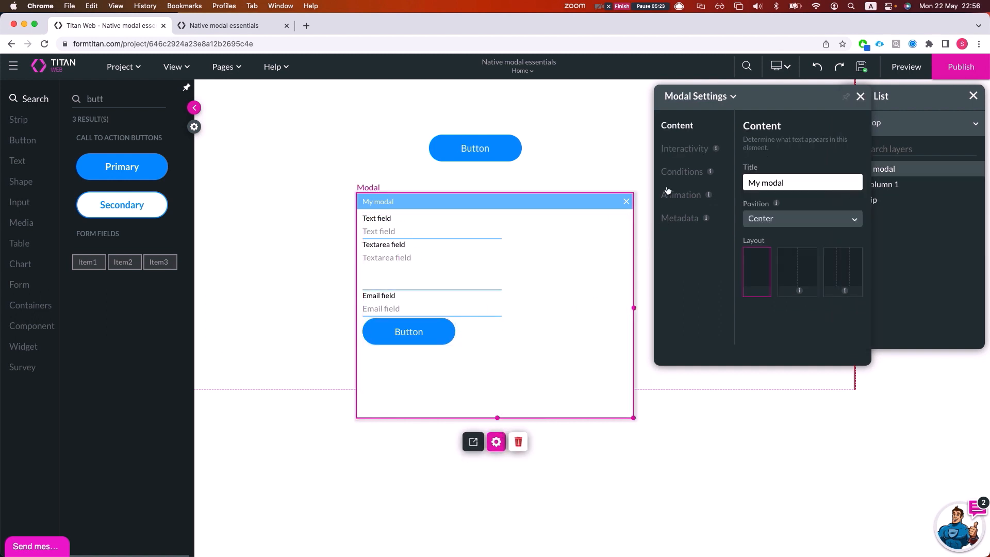
left_click(679, 151)
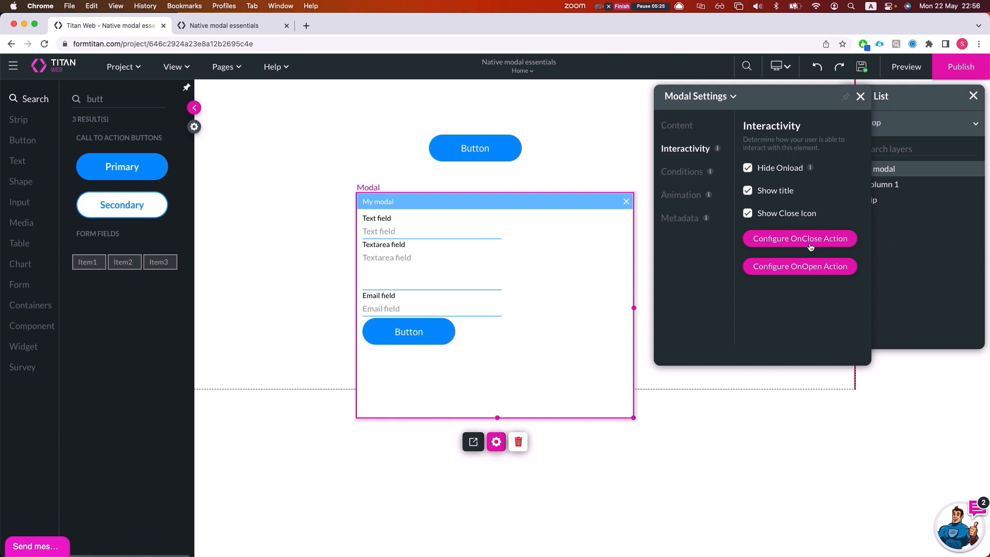